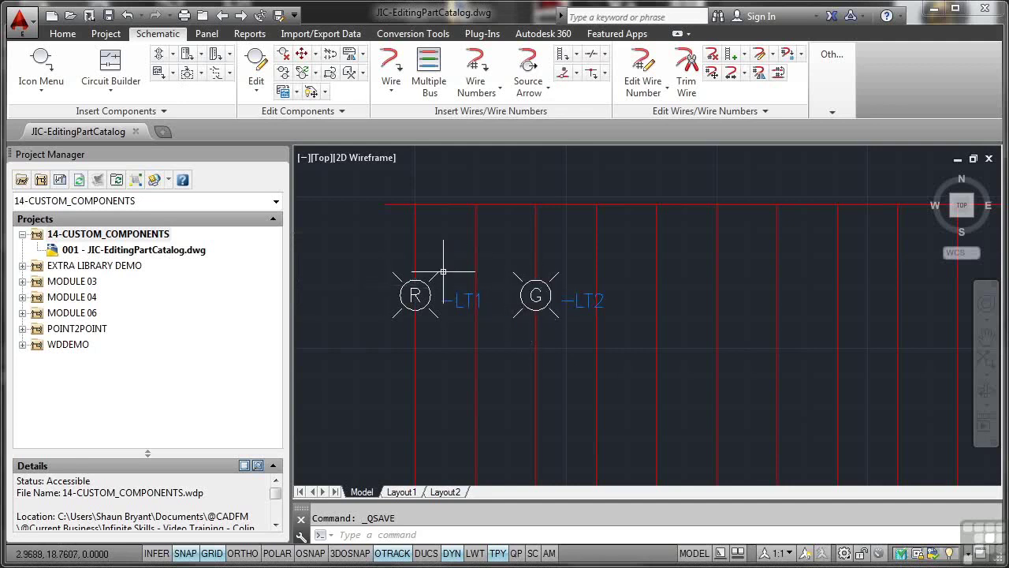
Step: Edit the red pilot light LT1 and enter description lines PILOT LIGHT and RED
{"action": "left_click", "coordinate": [426, 285]}
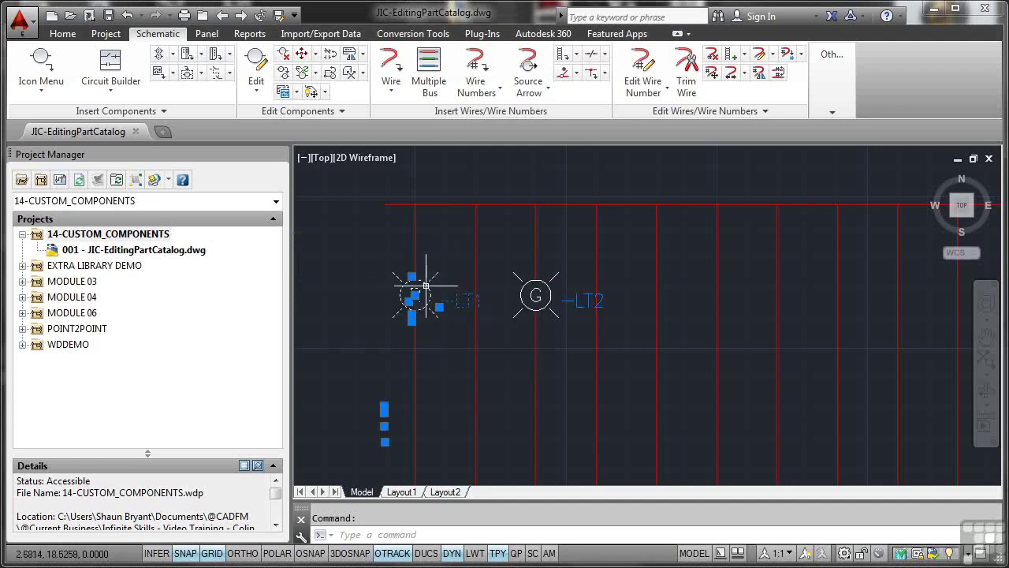
{"action": "right_click", "coordinate": [426, 284]}
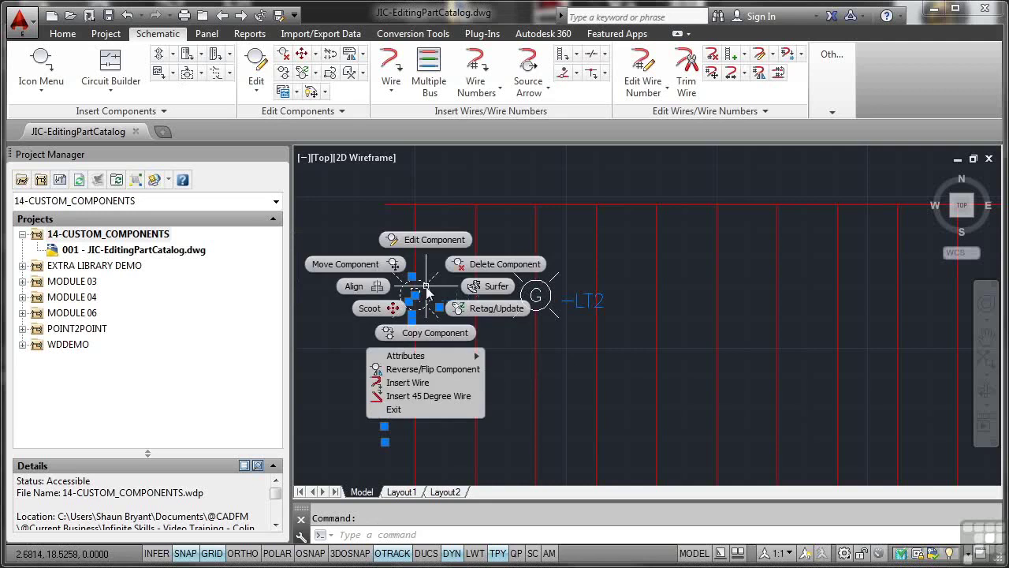
{"action": "left_click", "coordinate": [432, 240]}
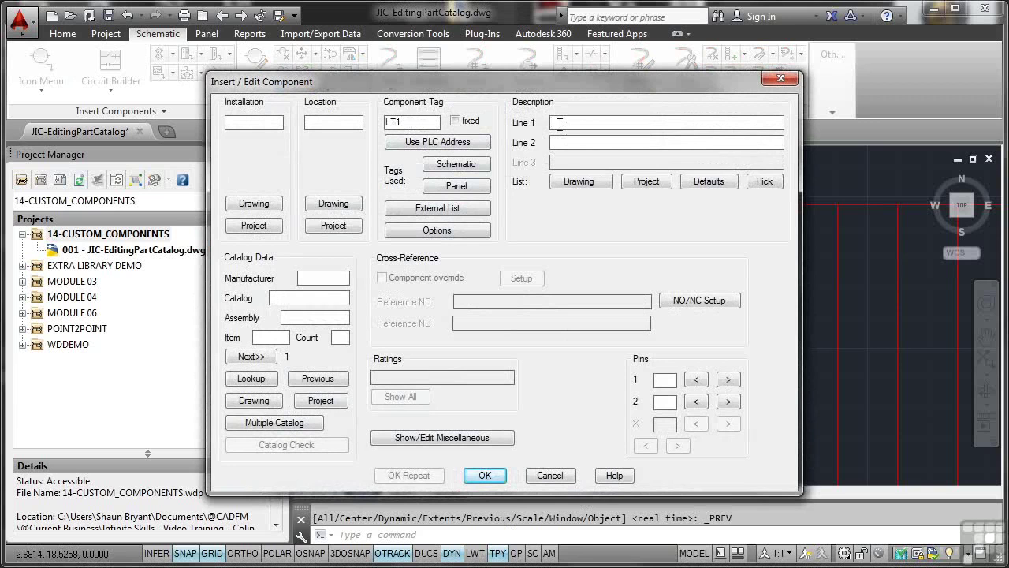
{"action": "type", "text": "PILOT LIGHT"}
{"action": "type", "text": "RED"}
Step: Look up LT1's parts catalog and start a new LT catalog record, toggling uppercase forcing
{"action": "left_click", "coordinate": [252, 378]}
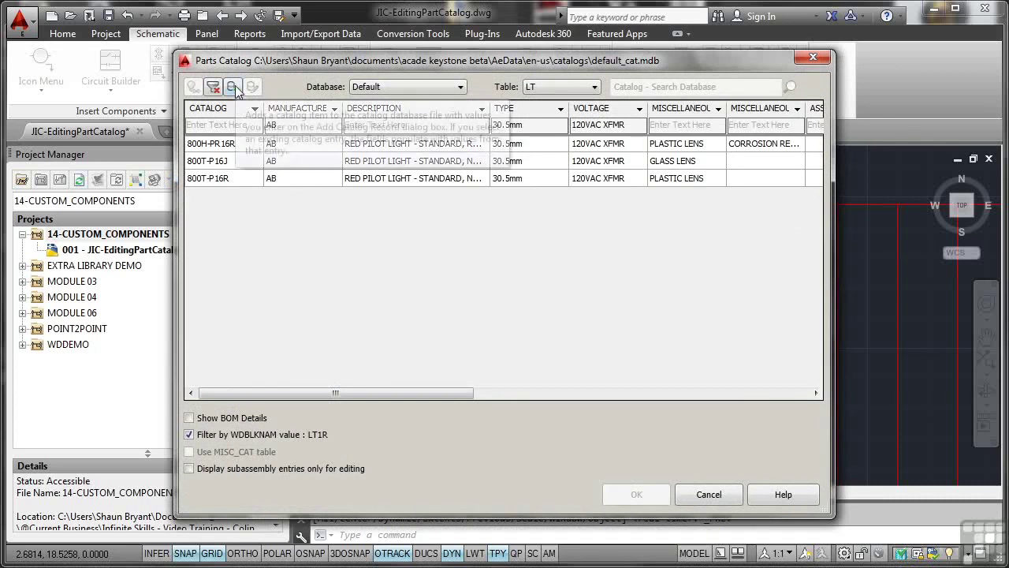
{"action": "left_click", "coordinate": [233, 87]}
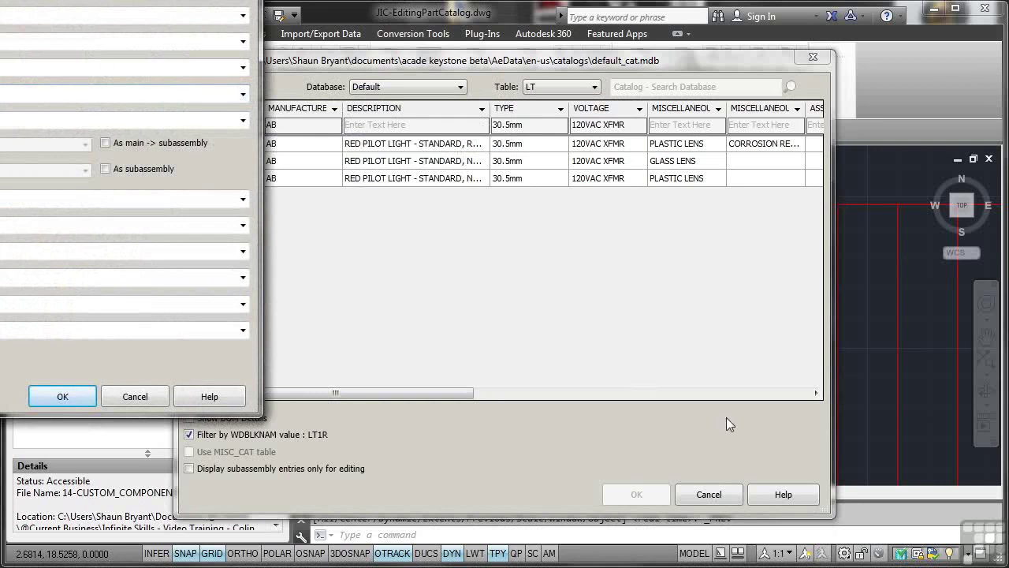
{"action": "left_click_drag", "start_coordinate": [143, 1], "coordinate": [617, 44]}
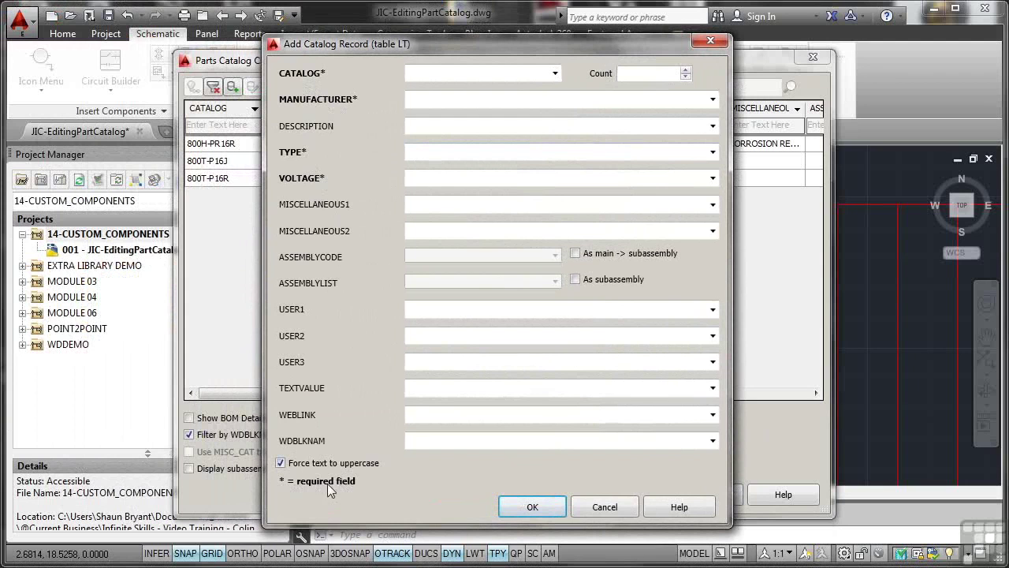
{"action": "left_click", "coordinate": [281, 465]}
Step: Enter catalog ACME1234R, manufacturer ACME, type PILOT LIGHT-RED and voltage 120V
{"action": "left_click", "coordinate": [428, 74]}
{"action": "type", "text": "ACME12"}
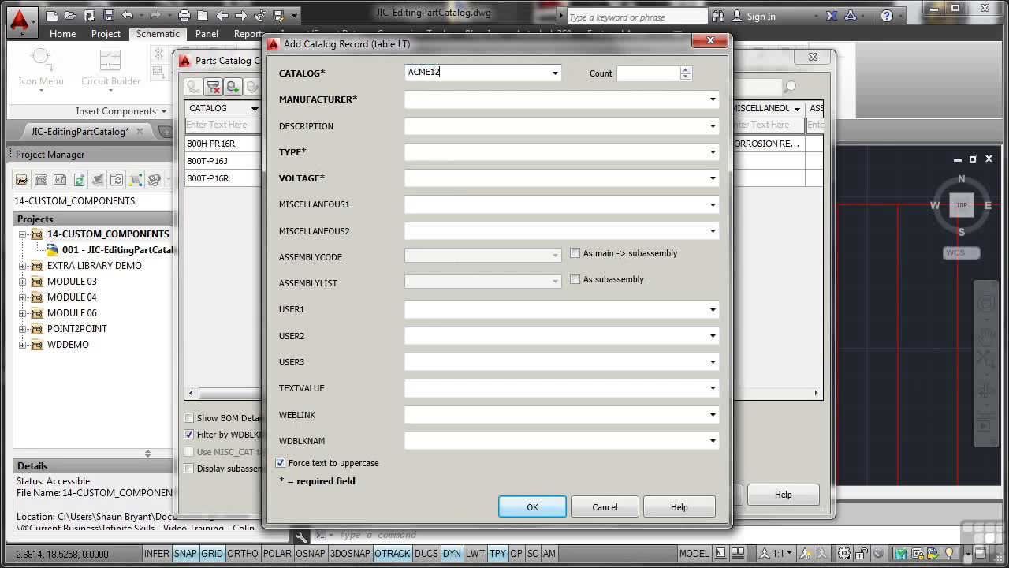
{"action": "type", "text": "34R"}
{"action": "left_click", "coordinate": [473, 99]}
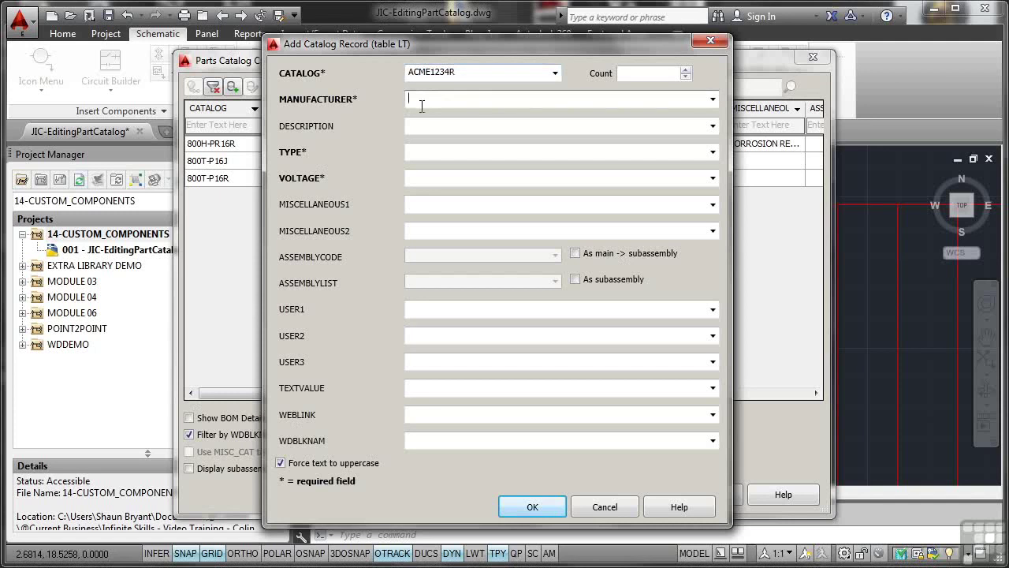
{"action": "type", "text": "ACME"}
{"action": "left_click", "coordinate": [433, 154]}
{"action": "type", "text": "PILOT "}
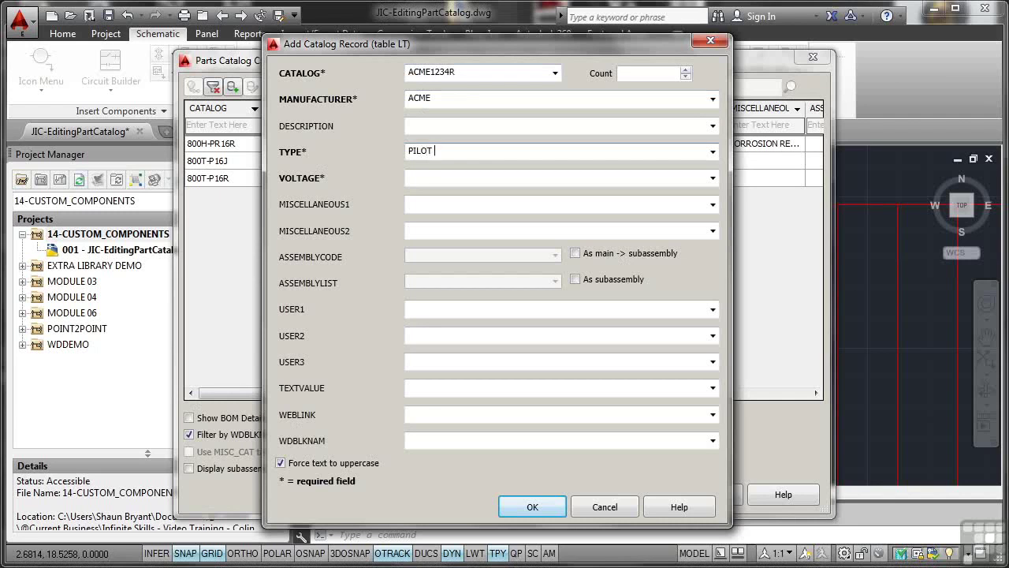
{"action": "type", "text": "light-RED"}
{"action": "left_click", "coordinate": [426, 179]}
{"action": "type", "text": "120V"}
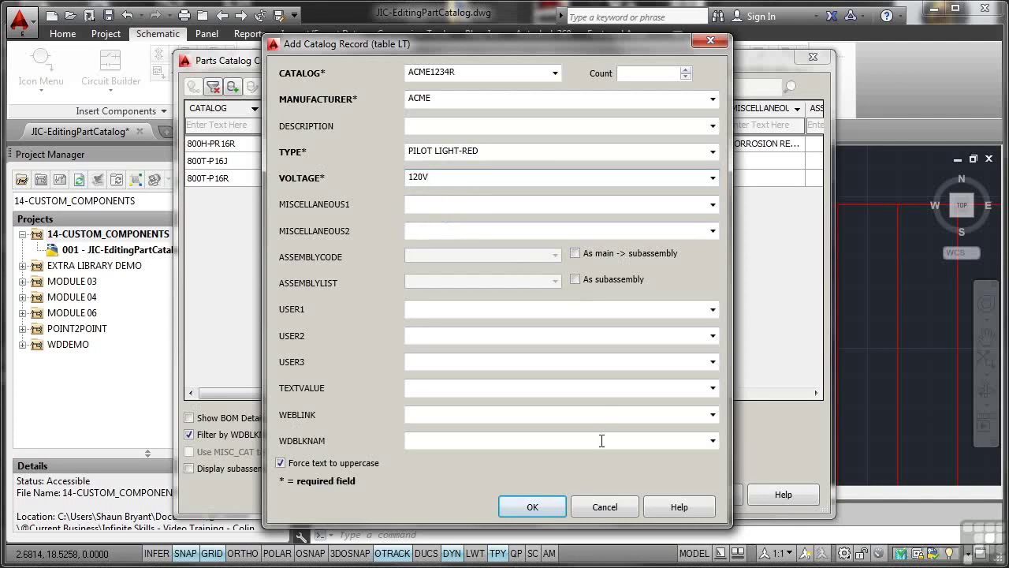
Step: Save record ACME1234R, assign it to LT1, and apply the component edits
{"action": "left_click", "coordinate": [536, 509]}
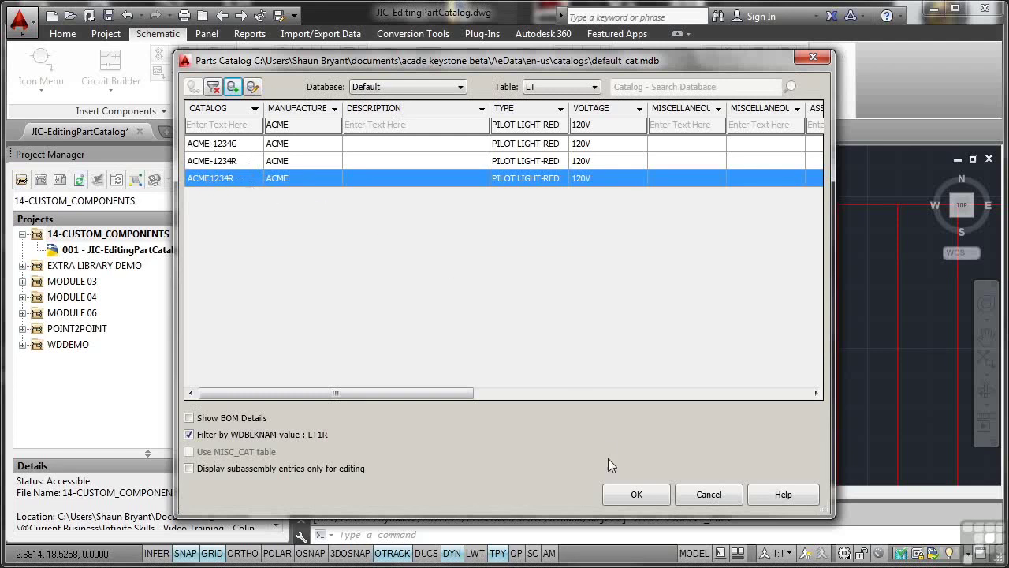
{"action": "left_click", "coordinate": [627, 495]}
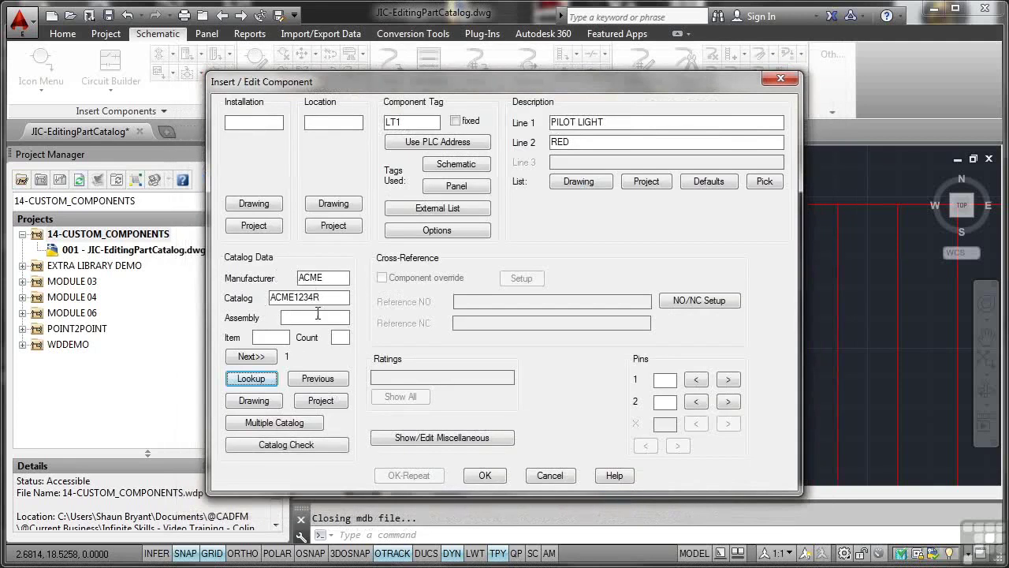
{"action": "left_click", "coordinate": [484, 474]}
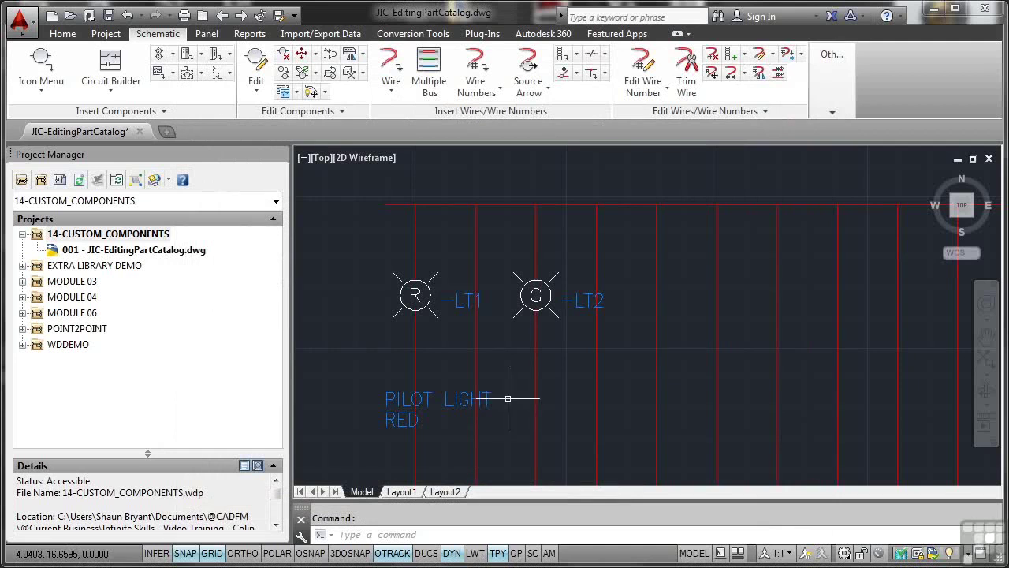
Step: Give green light LT2 description lines PILOT LIGHT and GREEN, then look up its catalog parts
{"action": "left_click", "coordinate": [550, 293]}
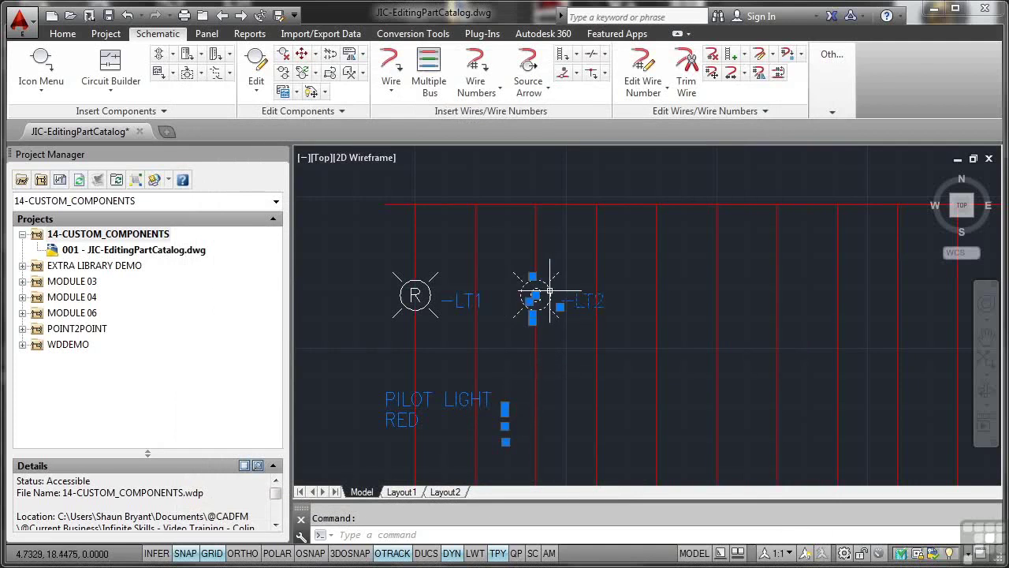
{"action": "right_click", "coordinate": [549, 292]}
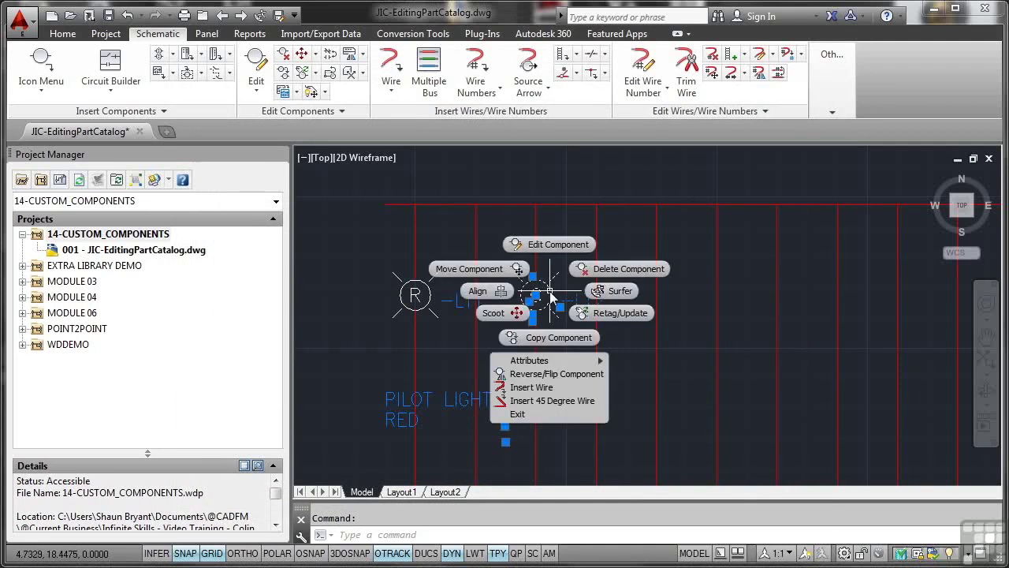
{"action": "left_click", "coordinate": [551, 245]}
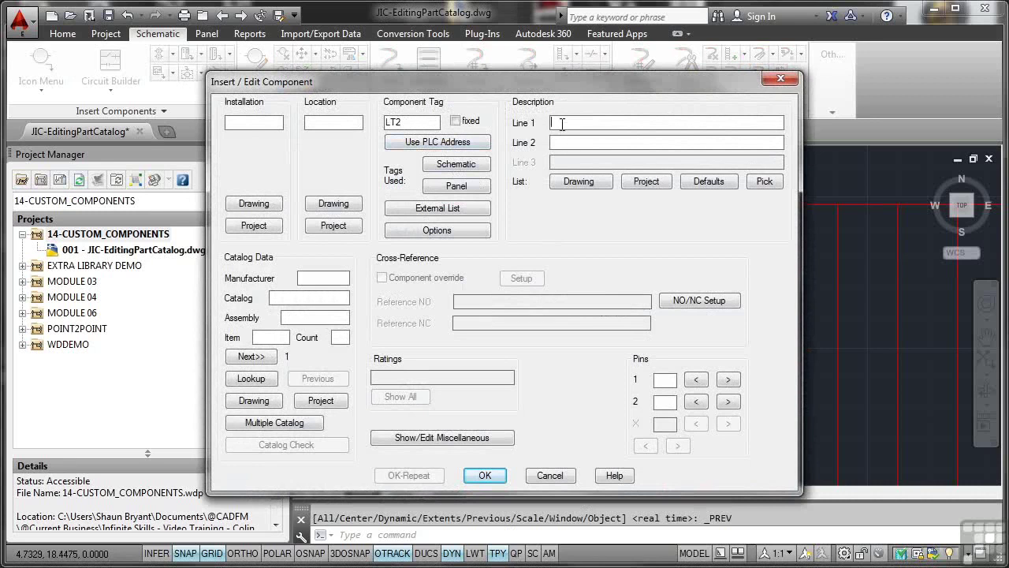
{"action": "type", "text": "PILOT LIGHT"}
{"action": "left_click", "coordinate": [552, 142]}
{"action": "type", "text": "GREEN"}
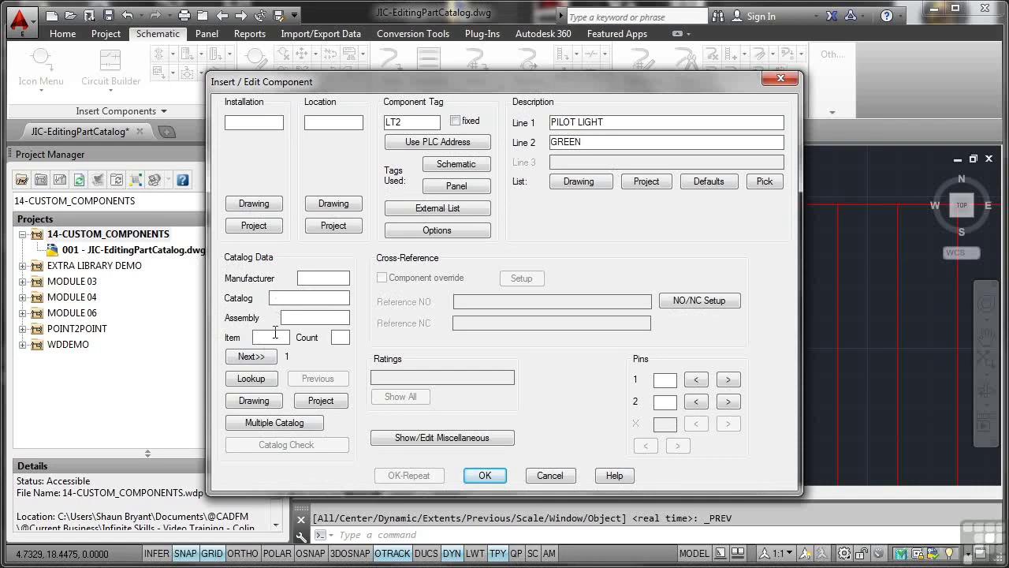
{"action": "left_click", "coordinate": [251, 379]}
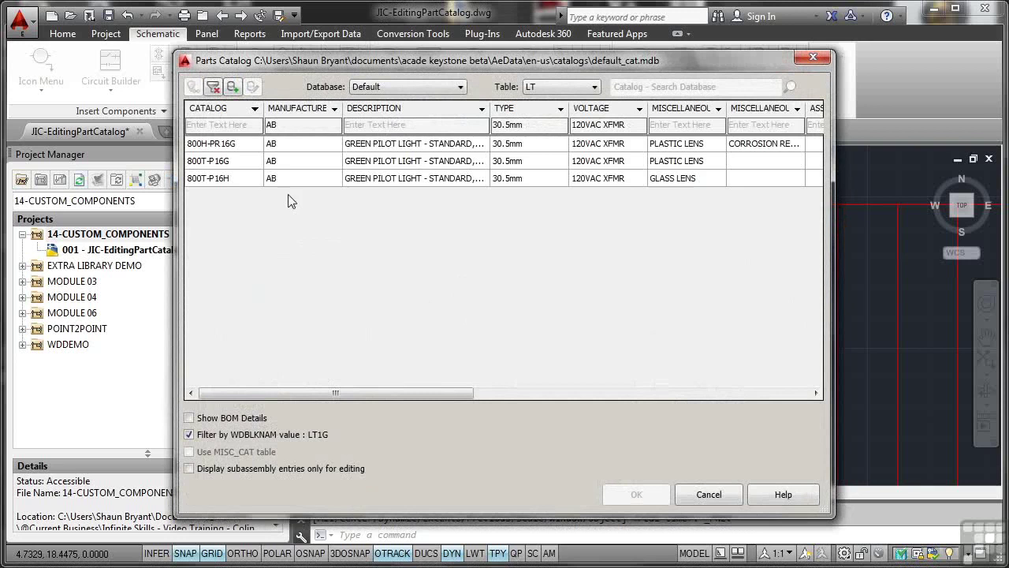
Step: Add a catalog record ACME1234G with manufacturer ACME, type PILOT LIGHT-GREEN, voltage 120V
{"action": "left_click", "coordinate": [234, 89]}
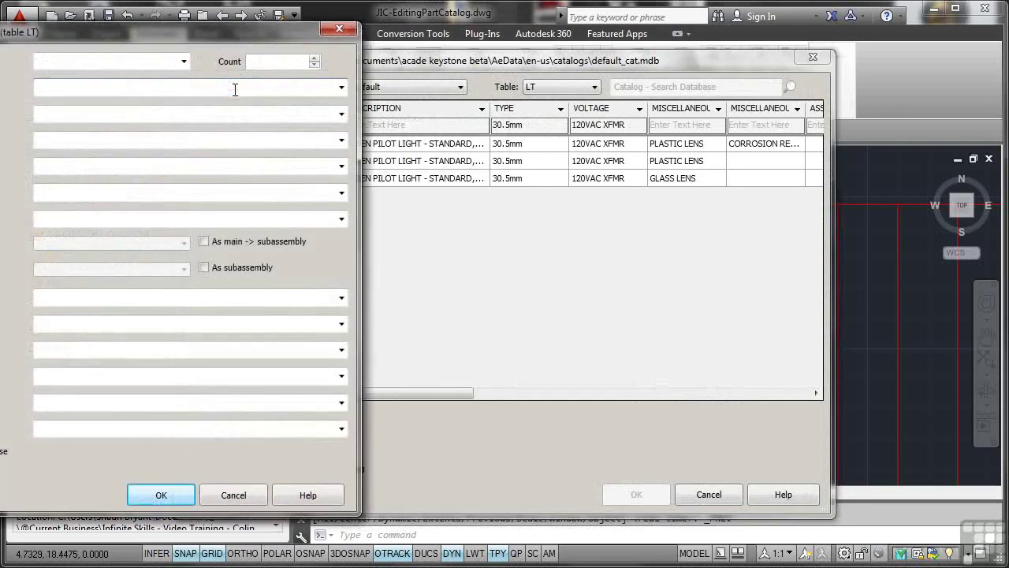
{"action": "left_click_drag", "start_coordinate": [164, 39], "coordinate": [443, 57]}
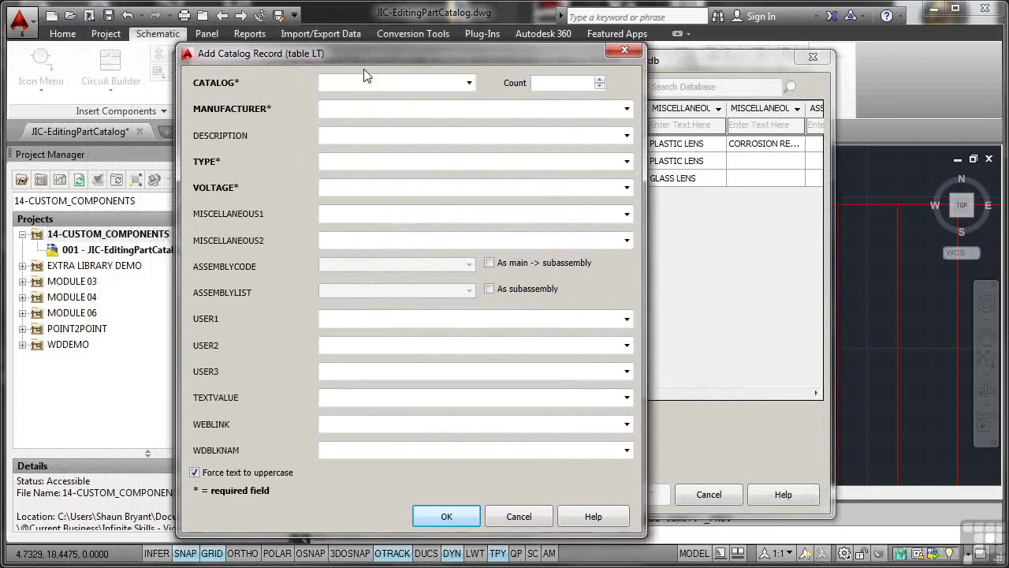
{"action": "type", "text": "ACME1234G"}
{"action": "left_click", "coordinate": [342, 108]}
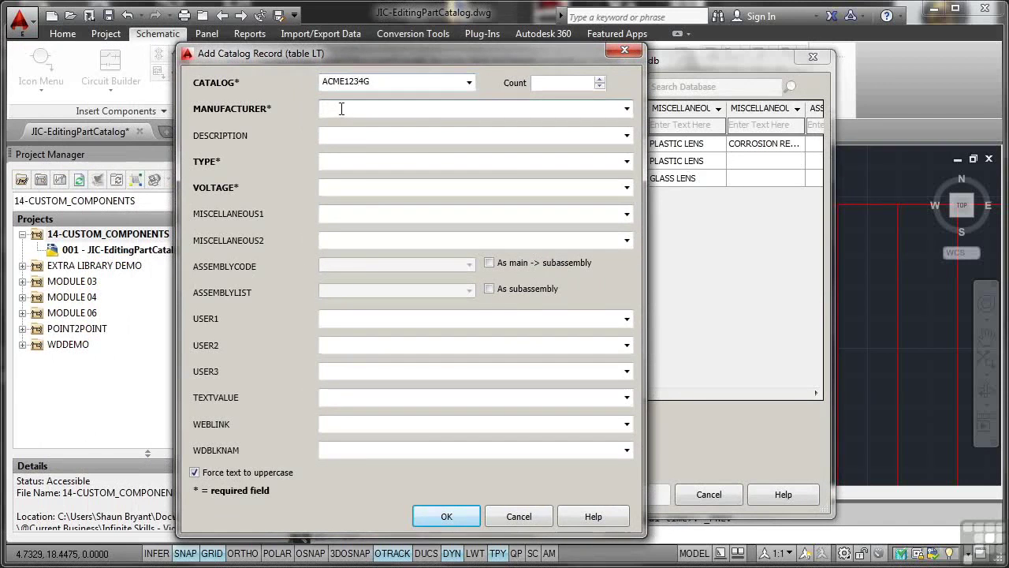
{"action": "type", "text": "ACME"}
{"action": "left_click", "coordinate": [336, 164]}
{"action": "type", "text": "PILOT LI"}
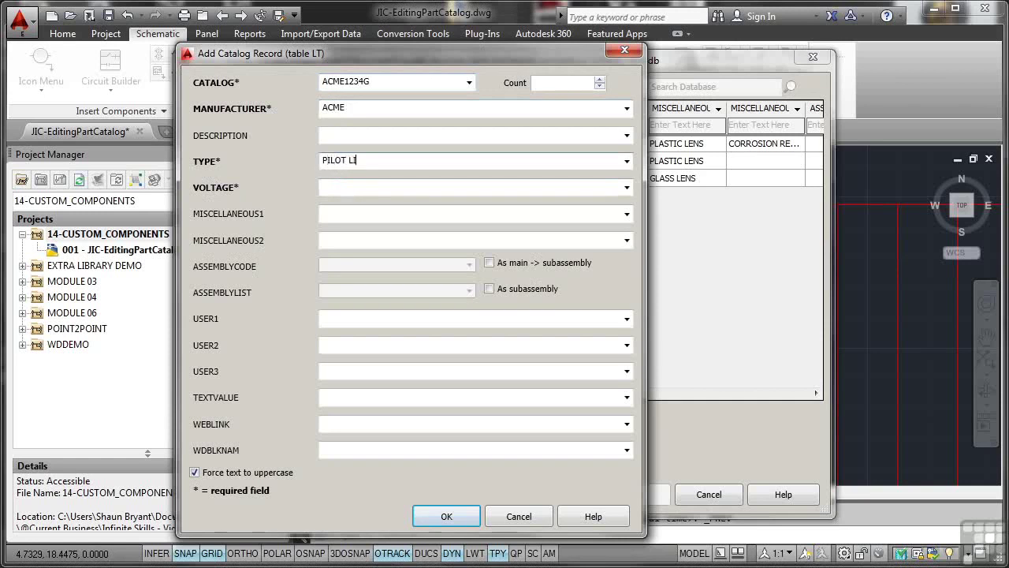
{"action": "type", "text": "GHT-GREEN"}
{"action": "left_click", "coordinate": [347, 191]}
{"action": "type", "text": "120V"}
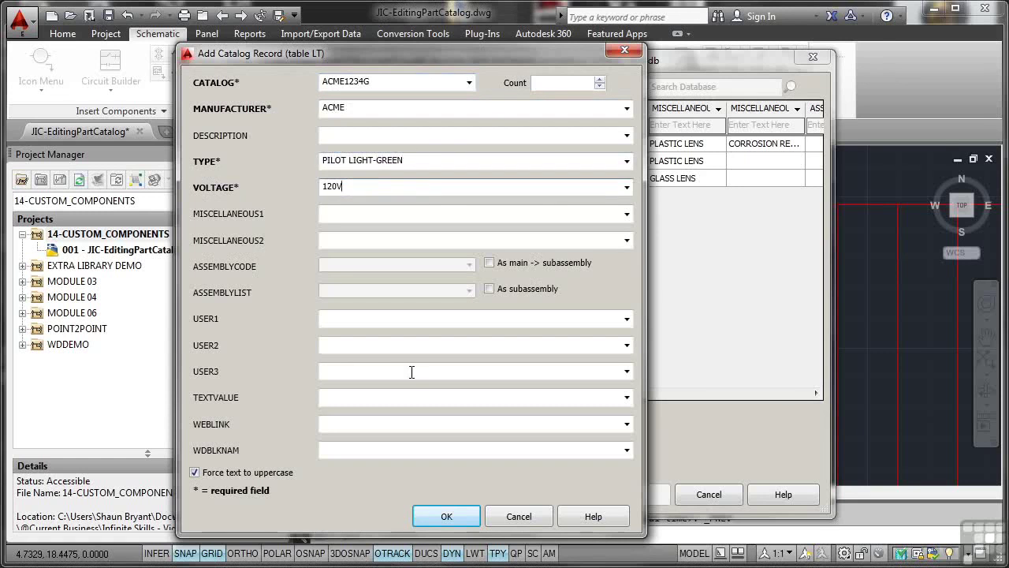
Step: Save record ACME1234G, assign it to LT2, and apply the component edits
{"action": "left_click", "coordinate": [447, 515]}
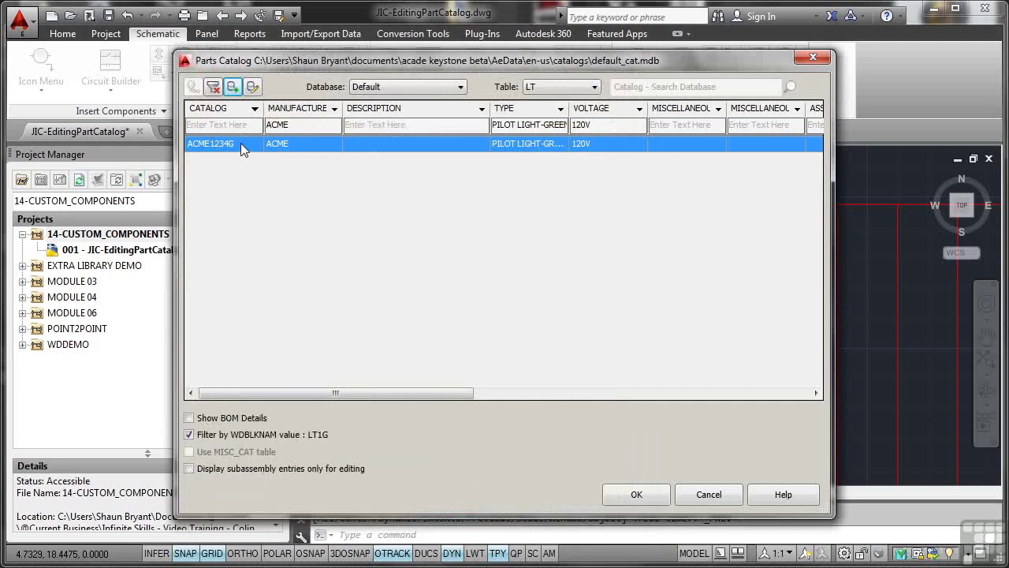
{"action": "left_click", "coordinate": [637, 493]}
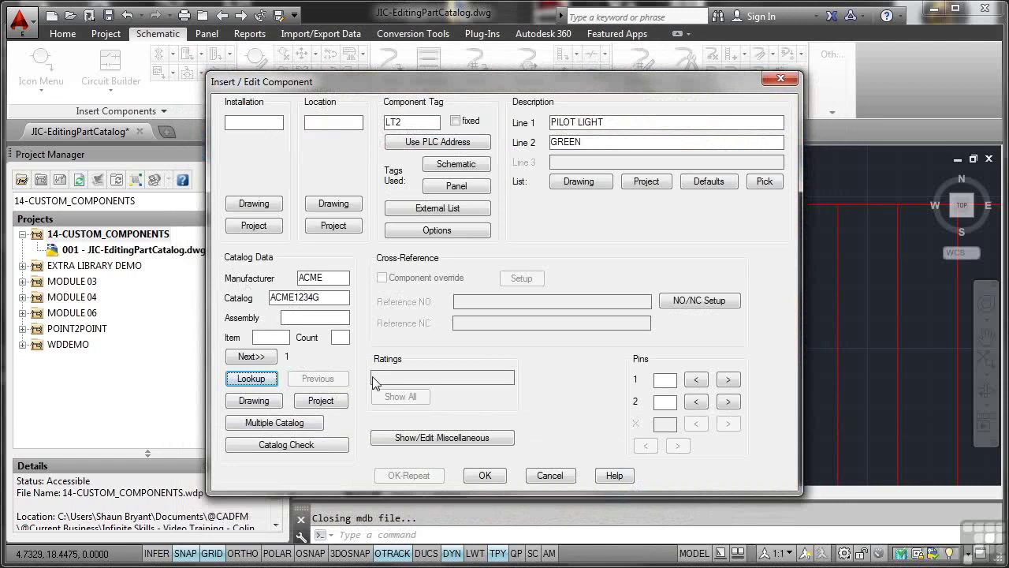
{"action": "left_click", "coordinate": [485, 475]}
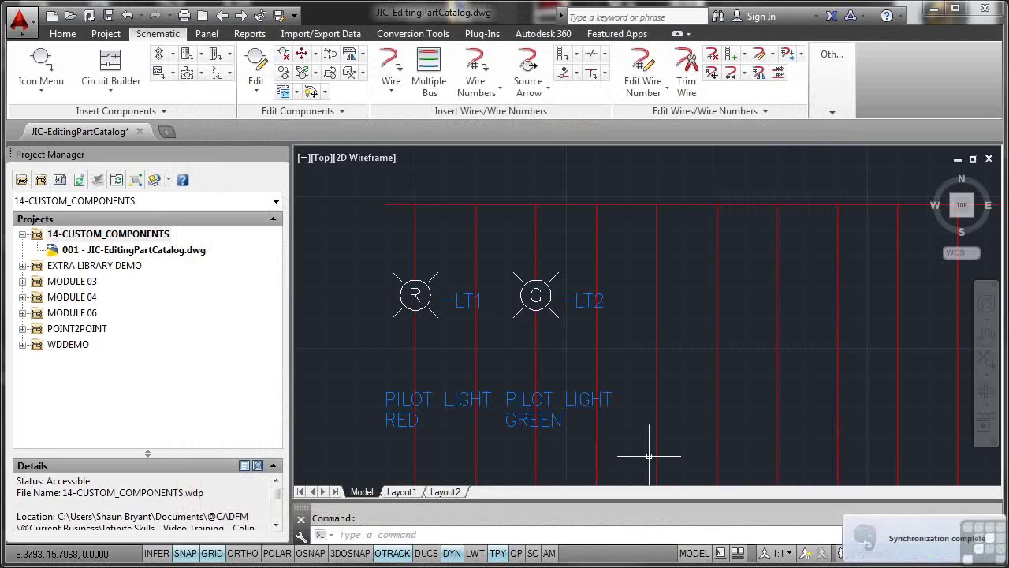
{"action": "mouse_move", "coordinate": [656, 303]}
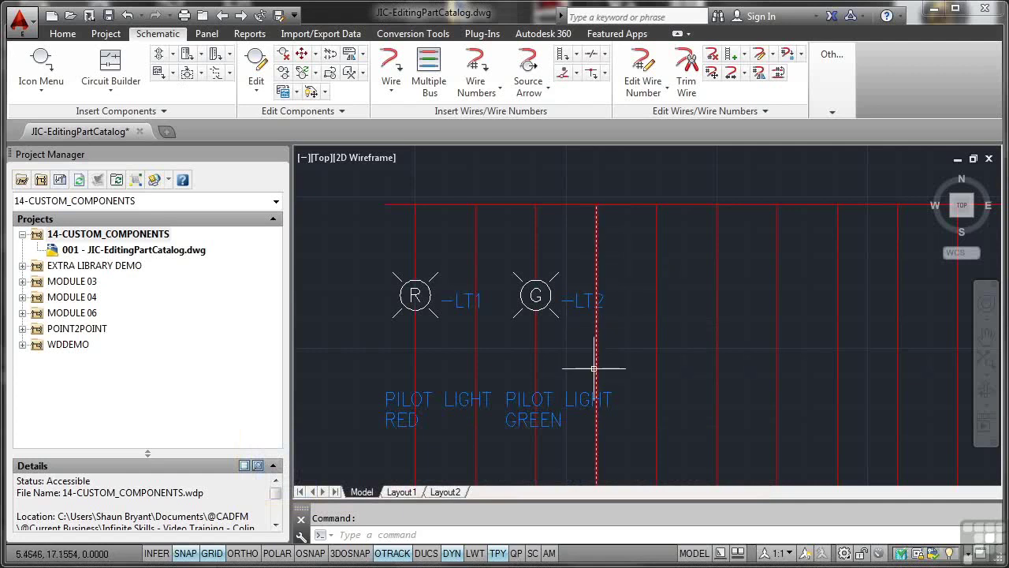
Step: Reopen LT2's component details to check manufacturer ACME and catalog ACME1234G
{"action": "left_click", "coordinate": [548, 295]}
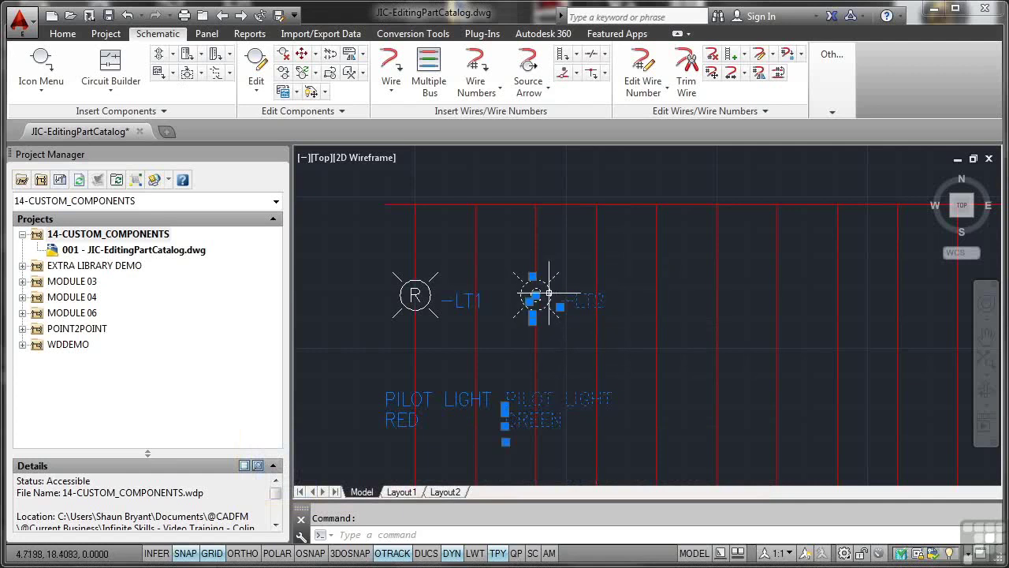
{"action": "right_click", "coordinate": [548, 296]}
{"action": "left_click", "coordinate": [551, 249]}
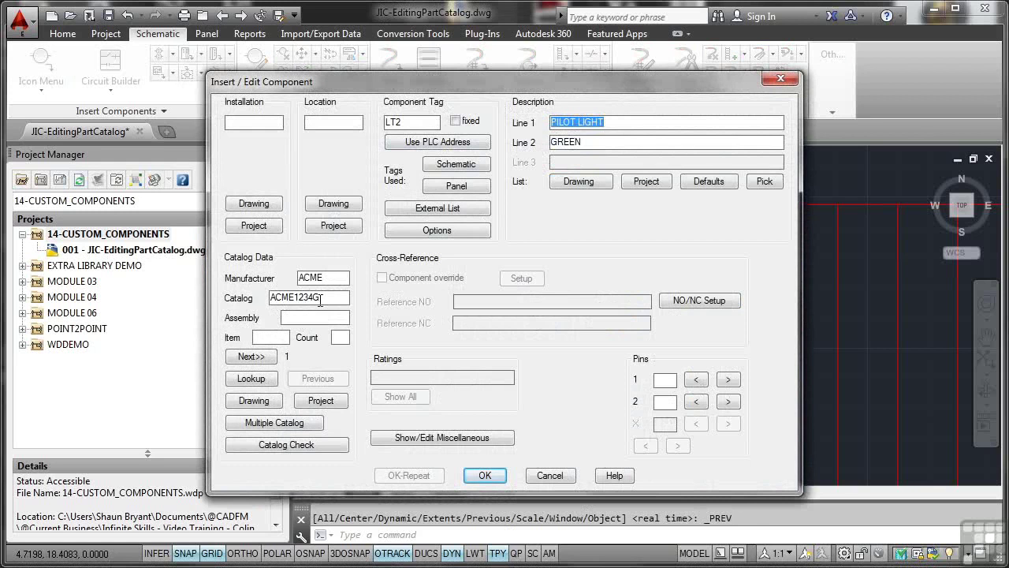
Step: Open LT2's Parts Catalog, view the ACME1234G record form, and cancel it unchanged
{"action": "left_click", "coordinate": [250, 379]}
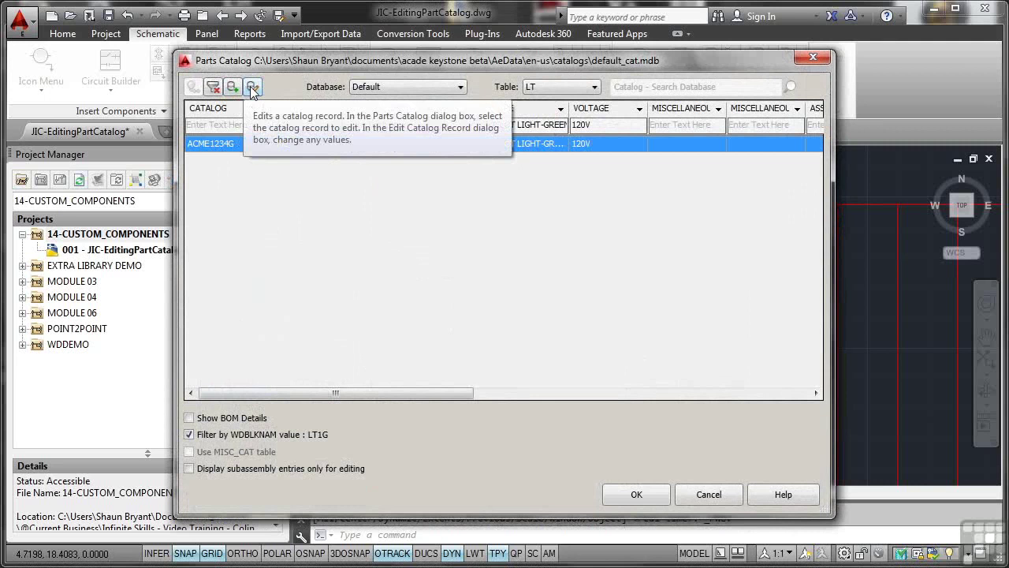
{"action": "left_click", "coordinate": [252, 88]}
{"action": "left_click_drag", "start_coordinate": [195, 34], "coordinate": [537, 65]}
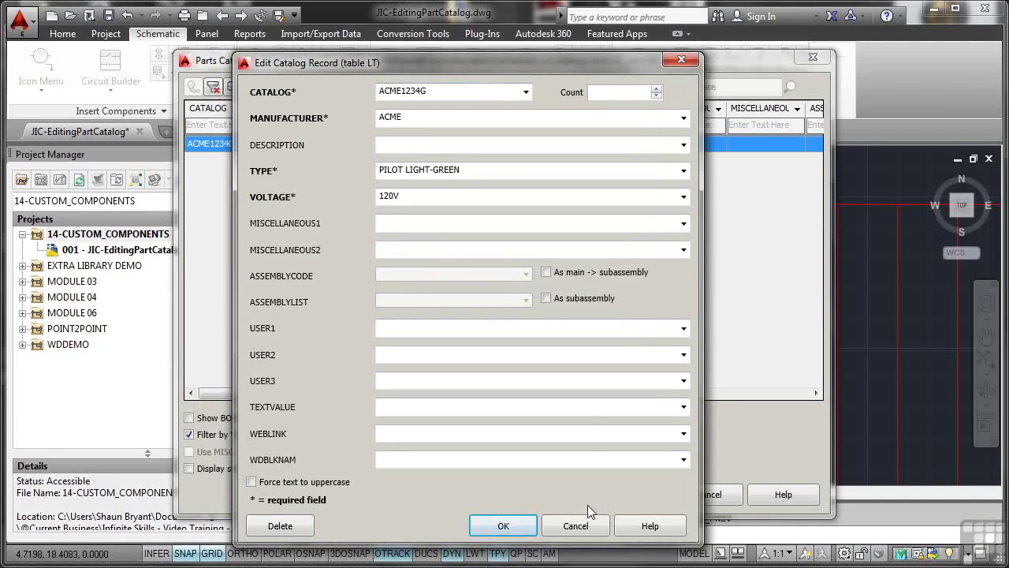
{"action": "left_click", "coordinate": [585, 526]}
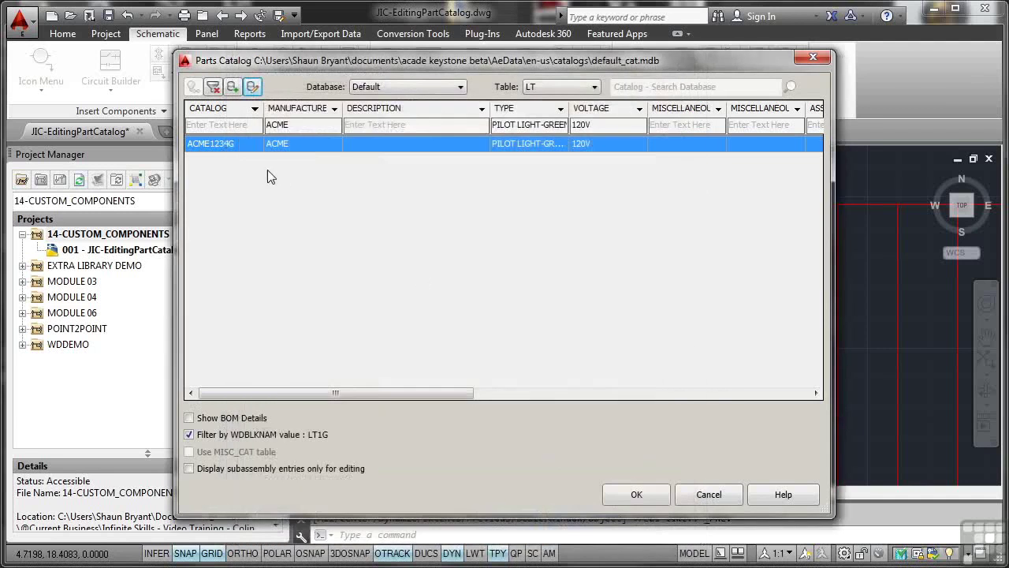
Step: Open a record form for ACME1234G and choose the 120V red LED module description
{"action": "left_click", "coordinate": [233, 88]}
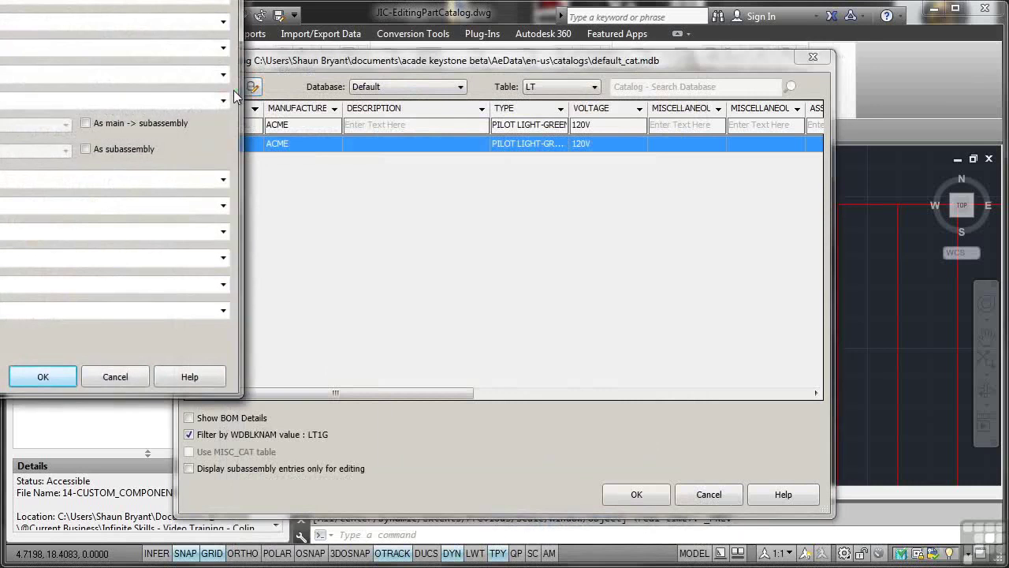
{"action": "left_click_drag", "start_coordinate": [170, 4], "coordinate": [655, 45]}
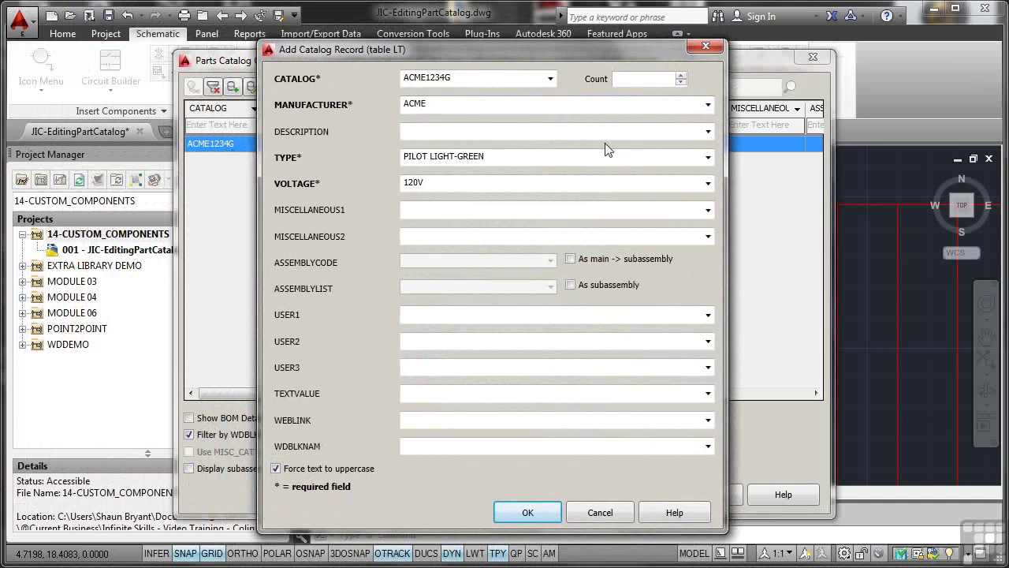
{"action": "left_click", "coordinate": [707, 131]}
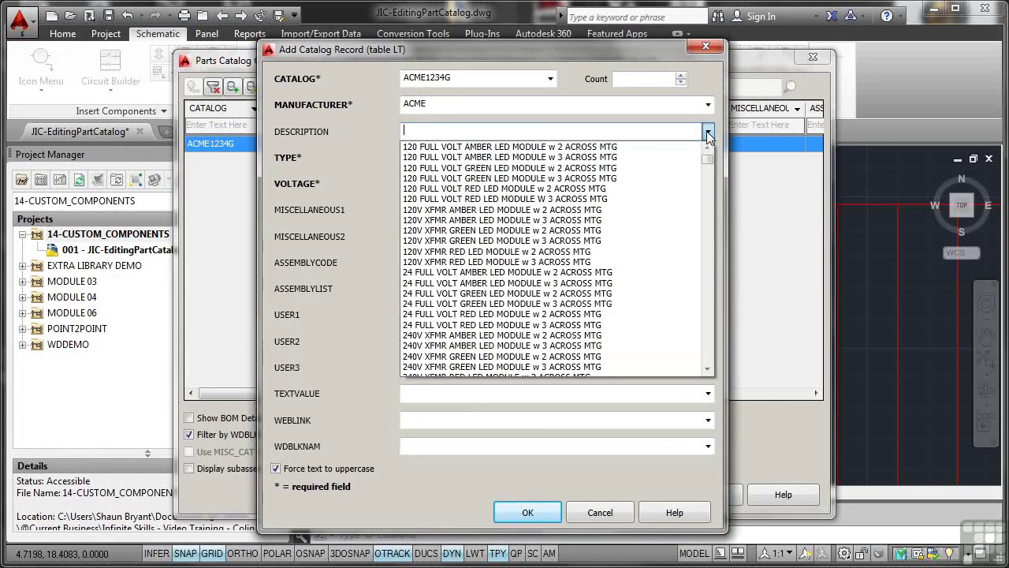
{"action": "left_click", "coordinate": [469, 266]}
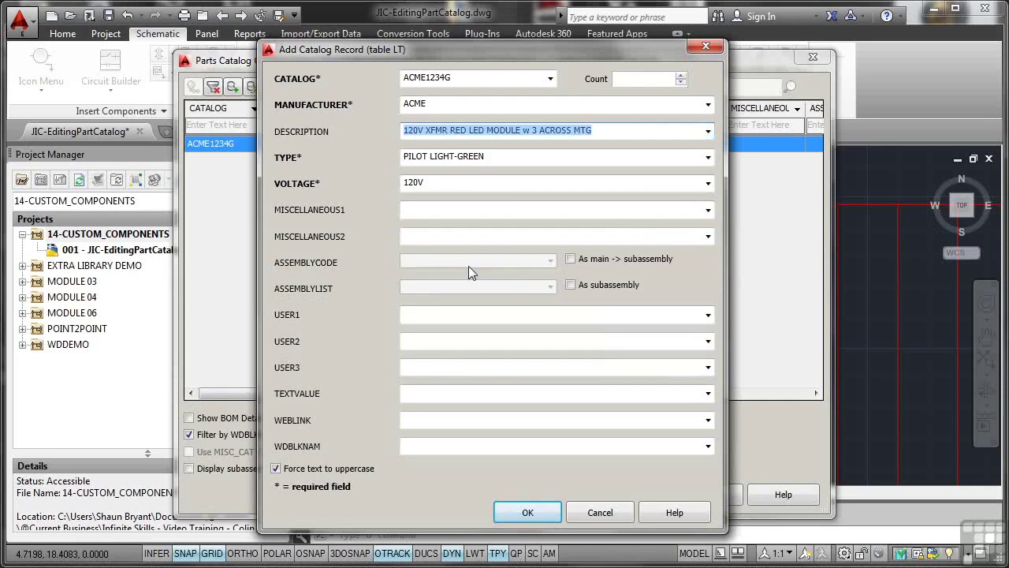
{"action": "left_click", "coordinate": [432, 318]}
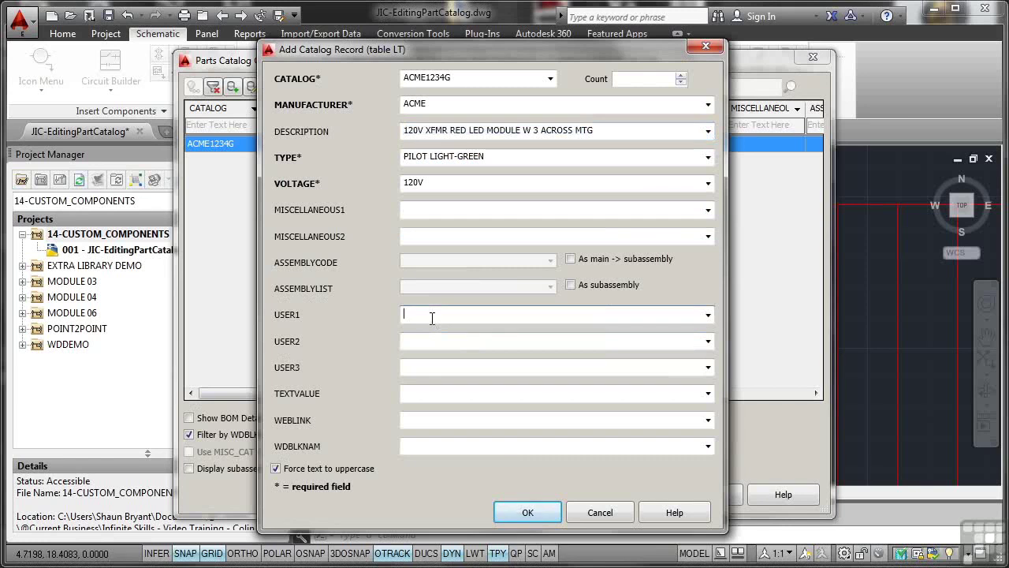
{"action": "type", "text": "ACME MANUAL = ACME_MAN_001"}
{"action": "left_click", "coordinate": [415, 423]}
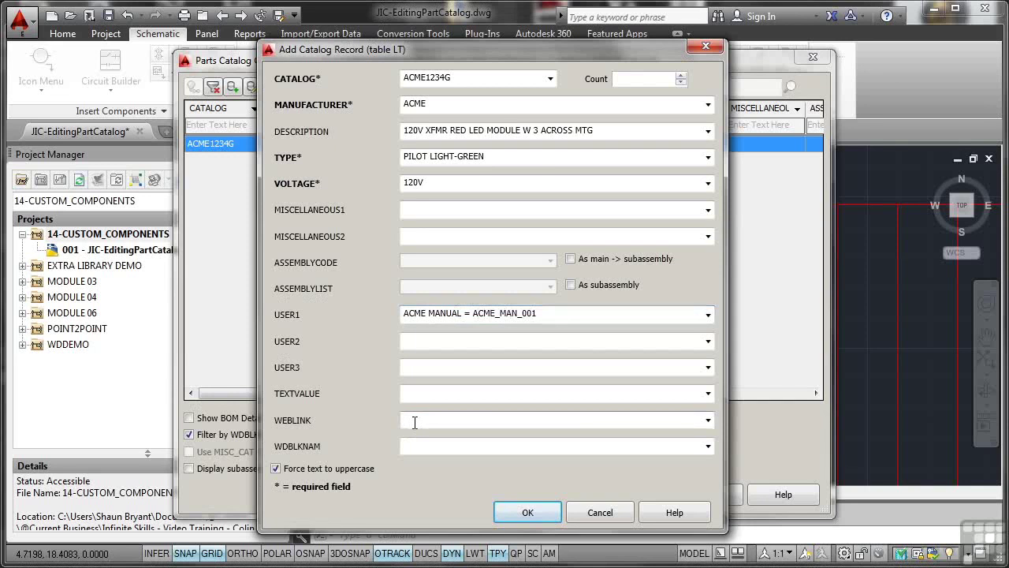
{"action": "type", "text": "www.acme.com"}
Step: Abandon the duplicate ACME1234G record after the 'Unable to add record' error
{"action": "left_click", "coordinate": [533, 516]}
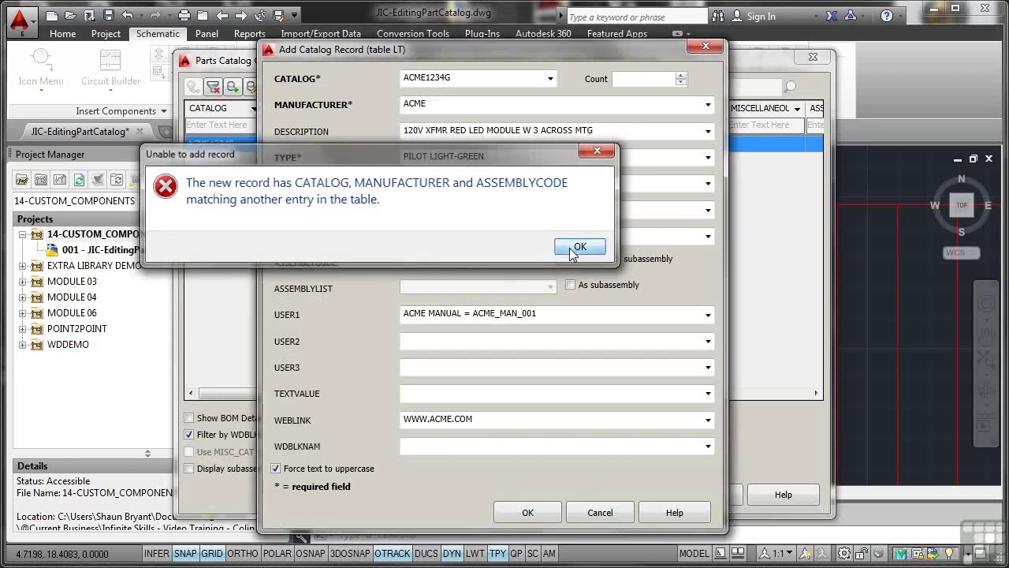
{"action": "left_click", "coordinate": [582, 246]}
{"action": "left_click", "coordinate": [600, 512]}
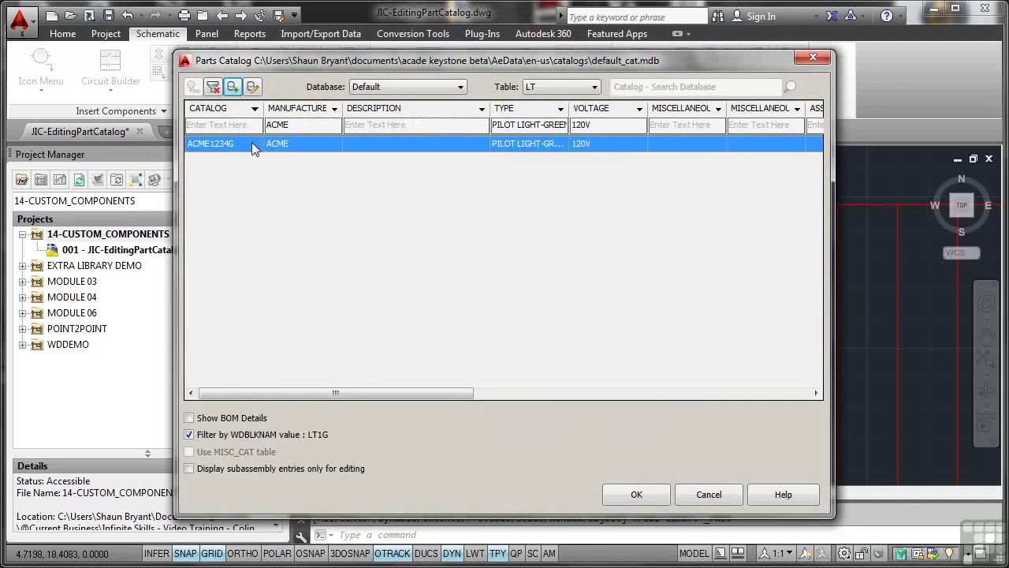
Step: Edit the ACME1234G record, choosing the 120V red LED module description and MISCELLANEOUS1 120VAC
{"action": "left_click", "coordinate": [252, 86]}
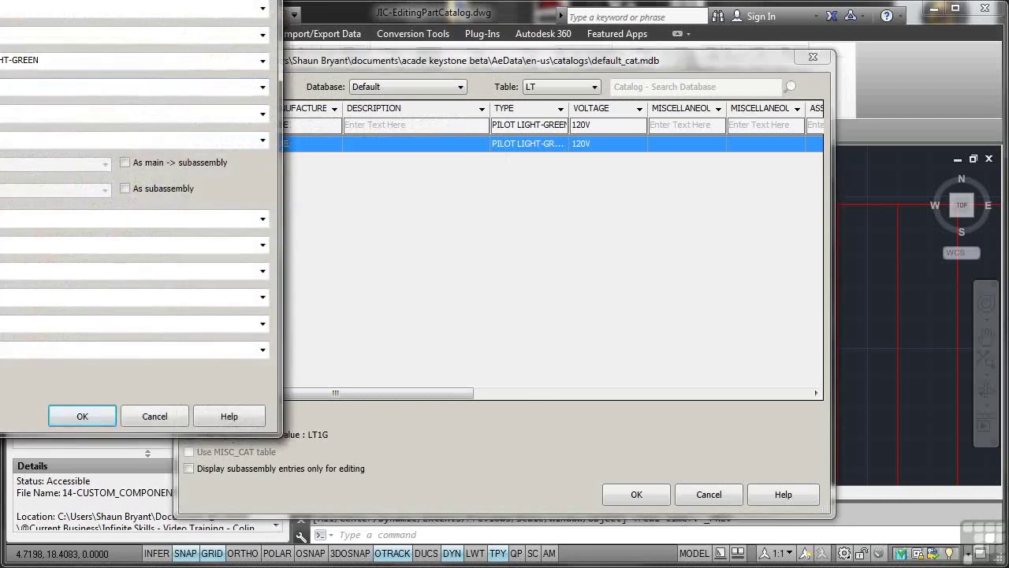
{"action": "left_click_drag", "start_coordinate": [189, 4], "coordinate": [621, 60]}
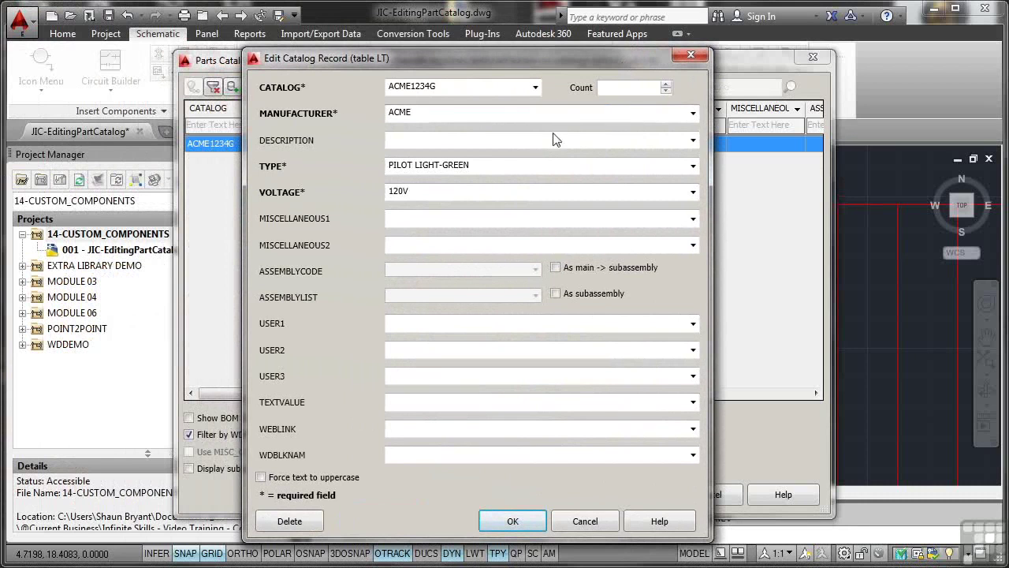
{"action": "left_click", "coordinate": [693, 140]}
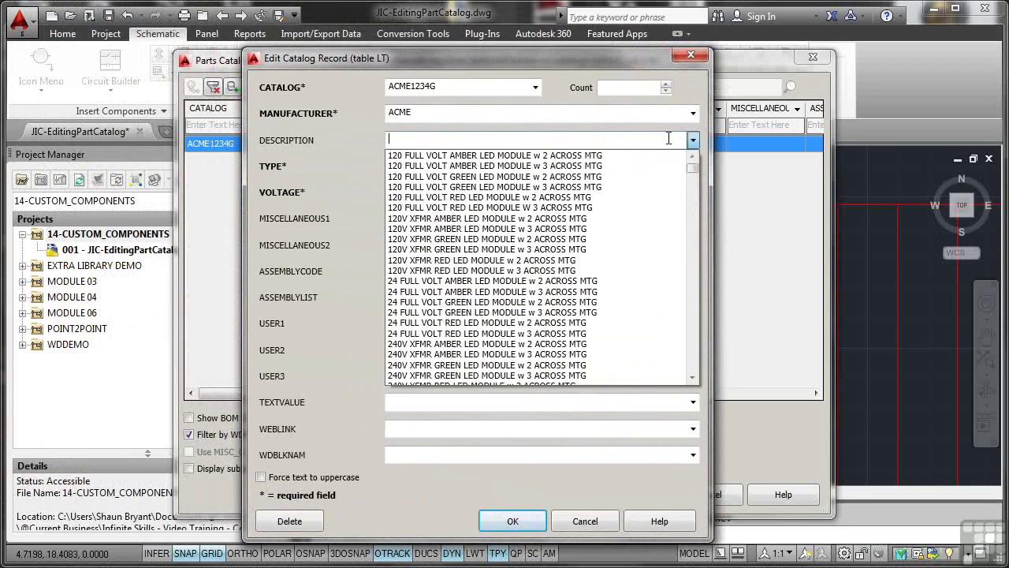
{"action": "left_click", "coordinate": [496, 271]}
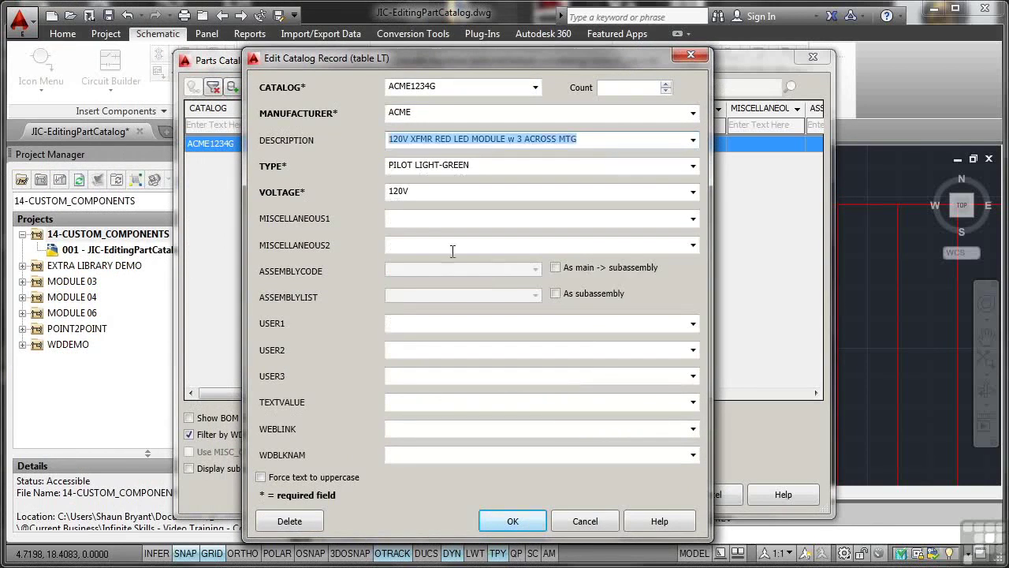
{"action": "left_click", "coordinate": [693, 220]}
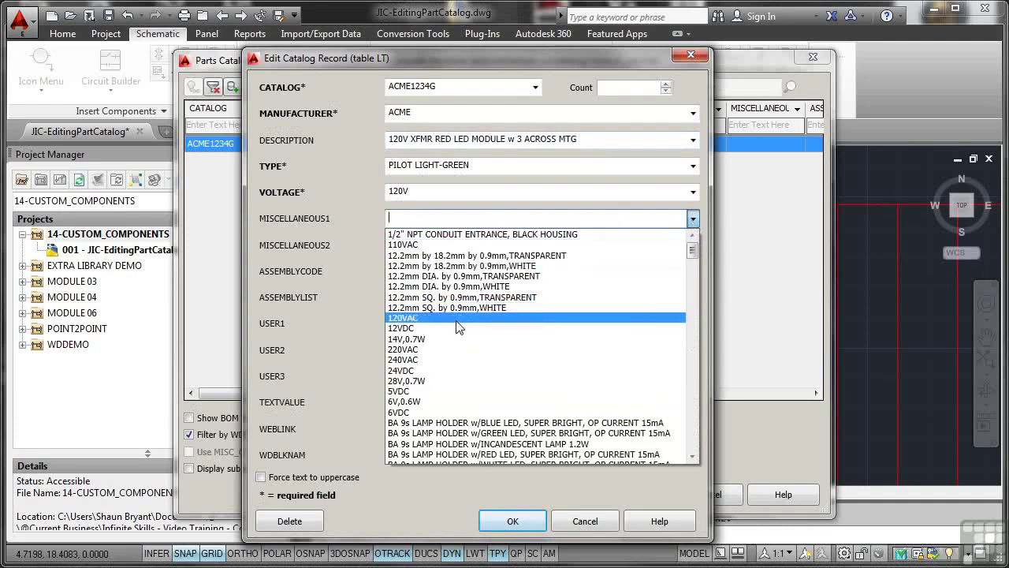
{"action": "left_click", "coordinate": [457, 318]}
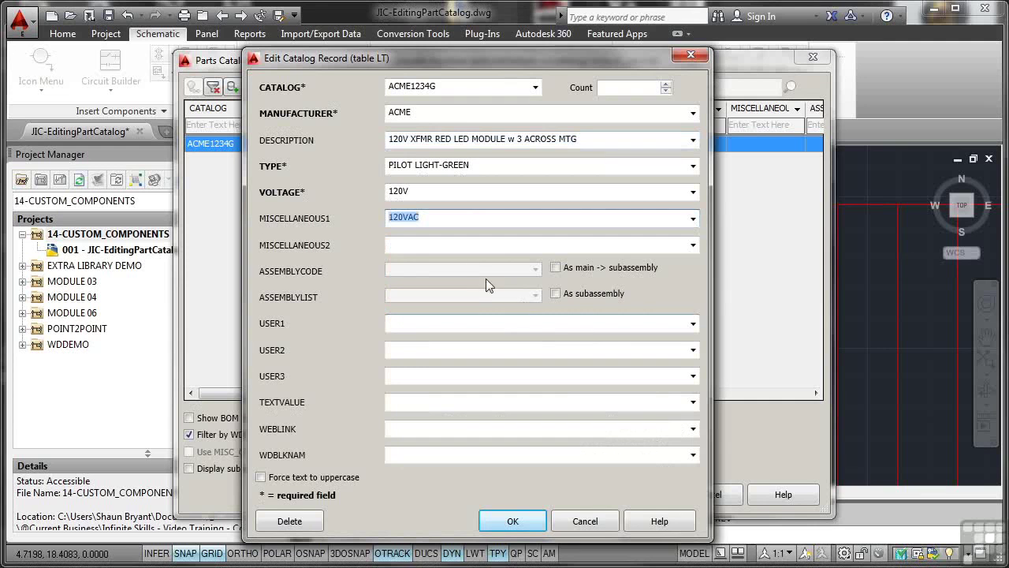
{"action": "left_click", "coordinate": [541, 246]}
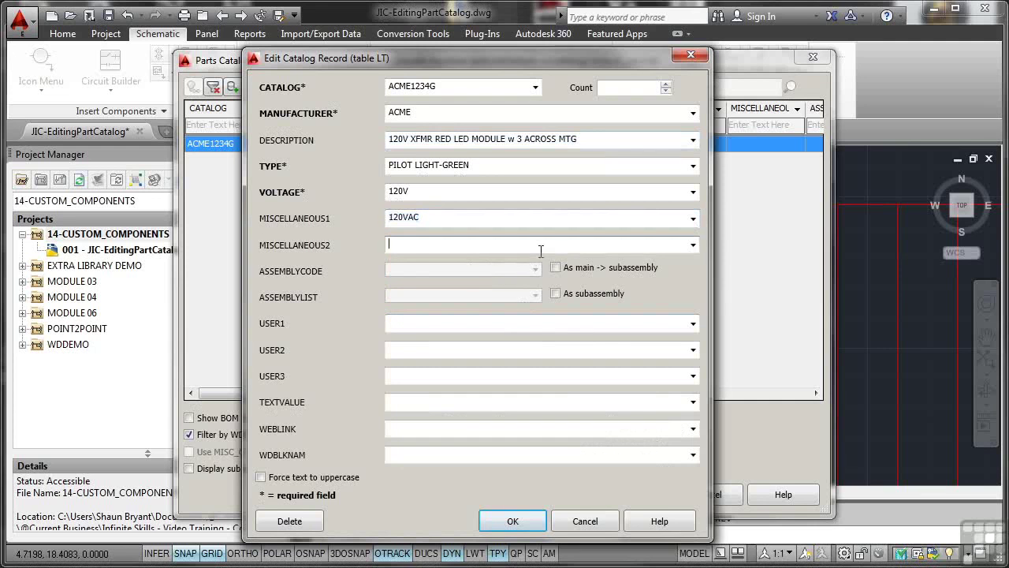
{"action": "left_click", "coordinate": [694, 245]}
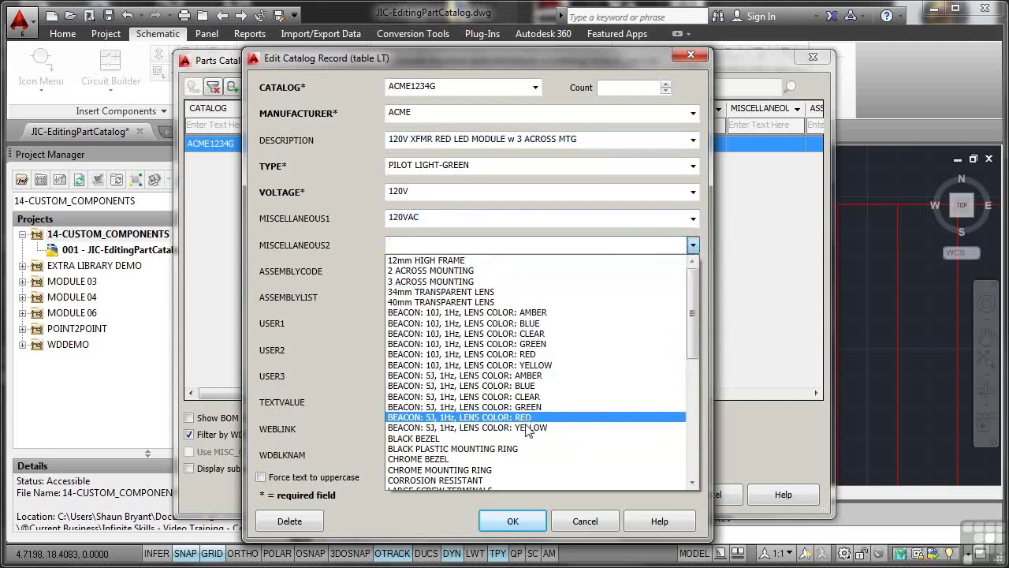
{"action": "left_click", "coordinate": [636, 437]}
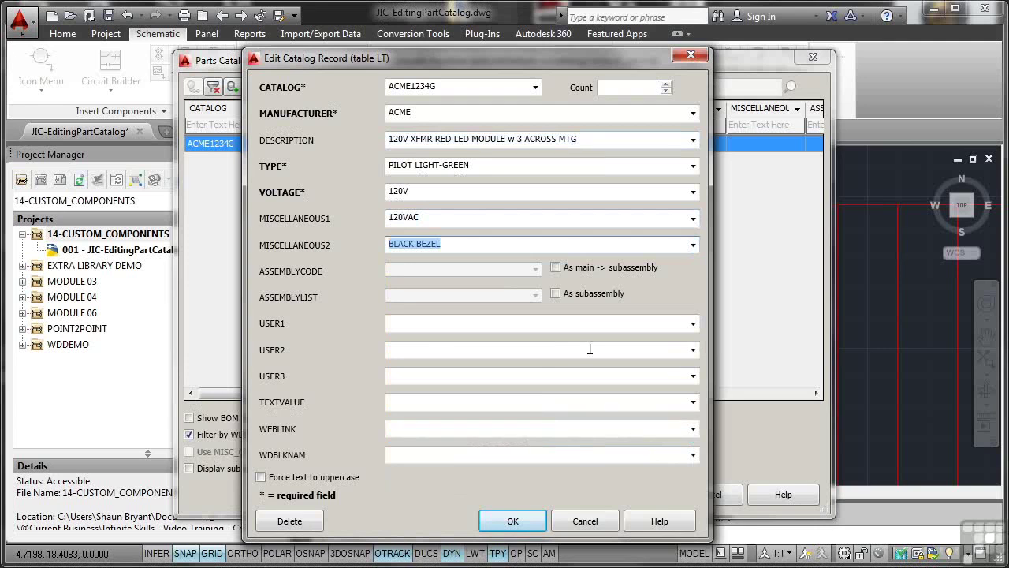
{"action": "left_click", "coordinate": [434, 325]}
{"action": "type", "text": "A"}
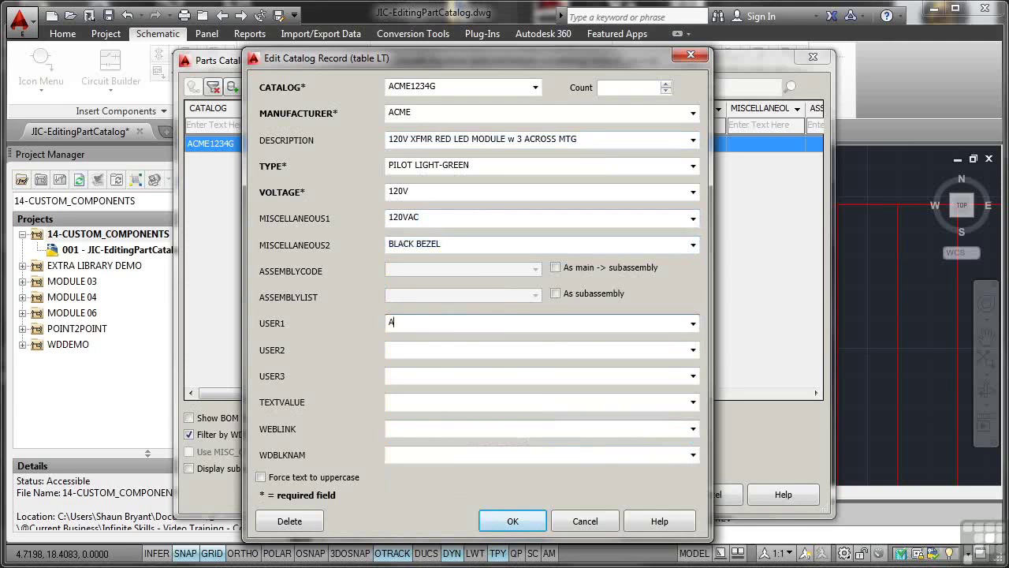
{"action": "type", "text": "CME MANUAL = ACME_"}
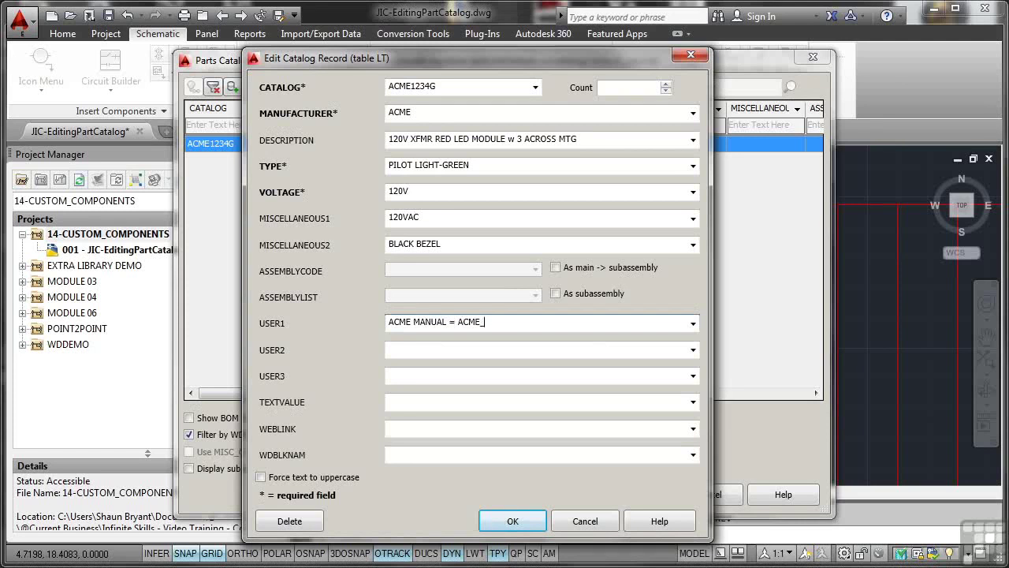
{"action": "type", "text": "MAN_001"}
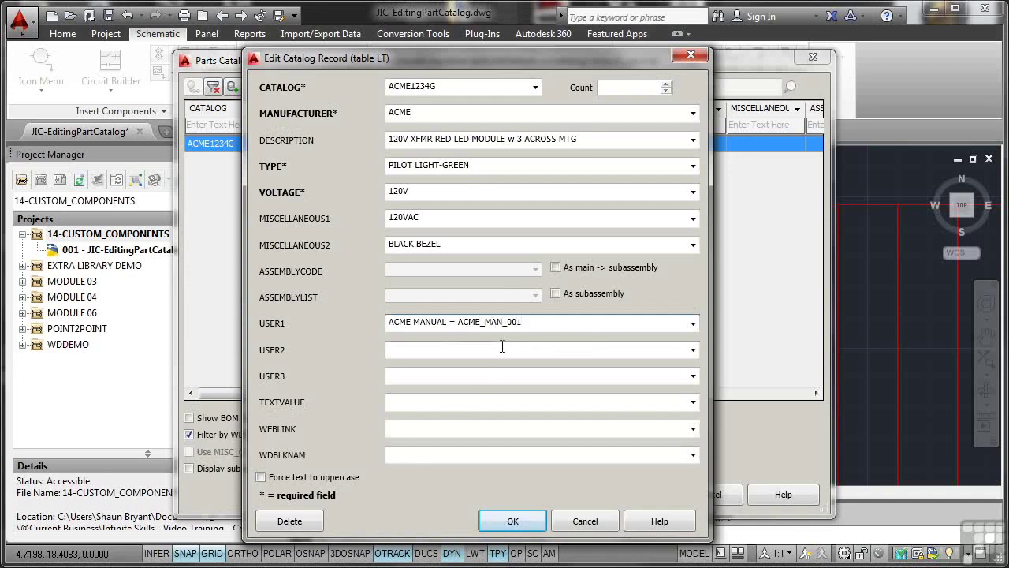
{"action": "type", "text": "w"}
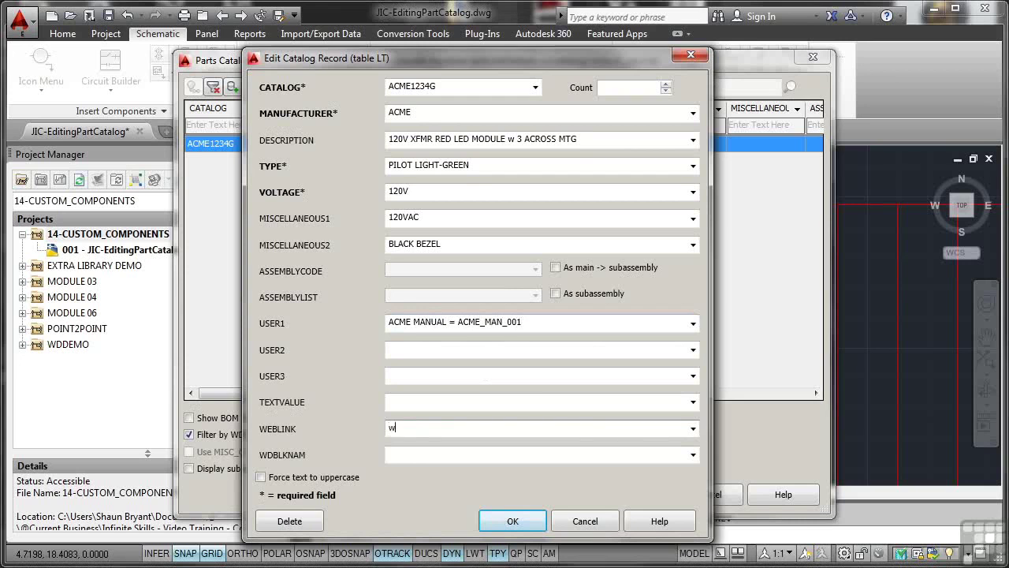
{"action": "type", "text": "ww.acme.com"}
Step: Save the edited ACME1234G record and accept it as LT2's catalog part
{"action": "left_click", "coordinate": [530, 520]}
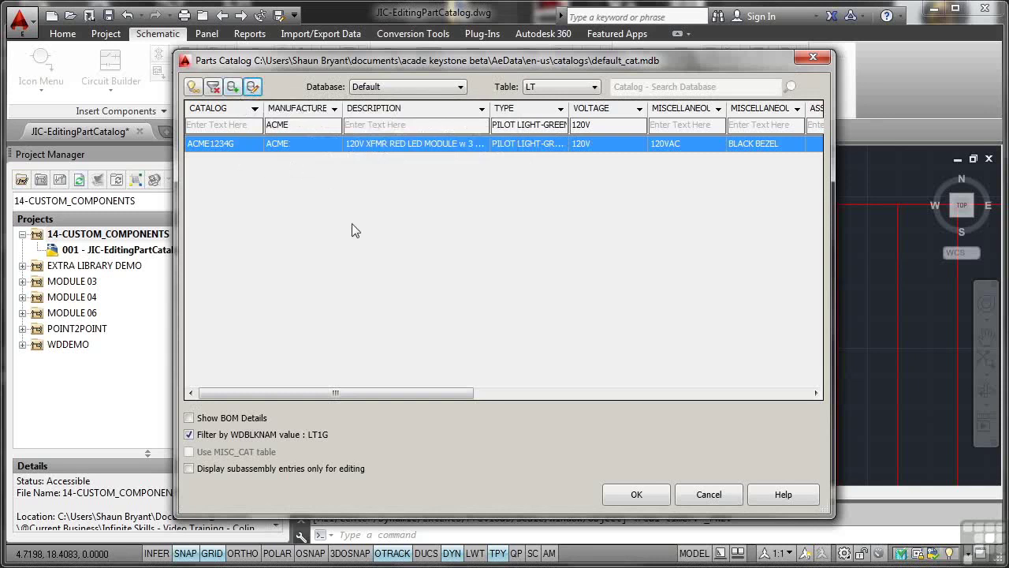
{"action": "left_click", "coordinate": [635, 494]}
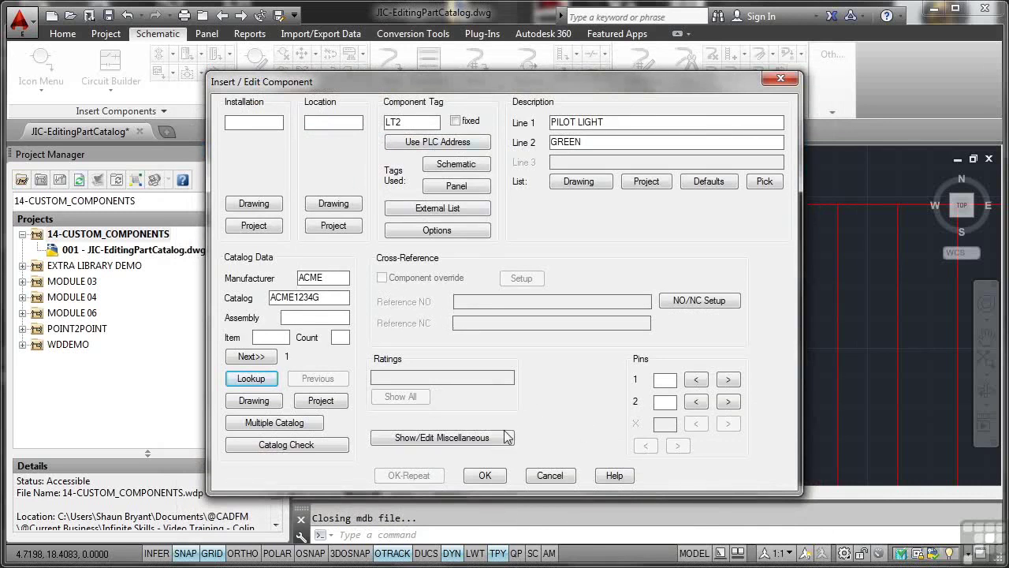
Step: Confirm LT2's component settings and return to the drawing
{"action": "left_click", "coordinate": [483, 475]}
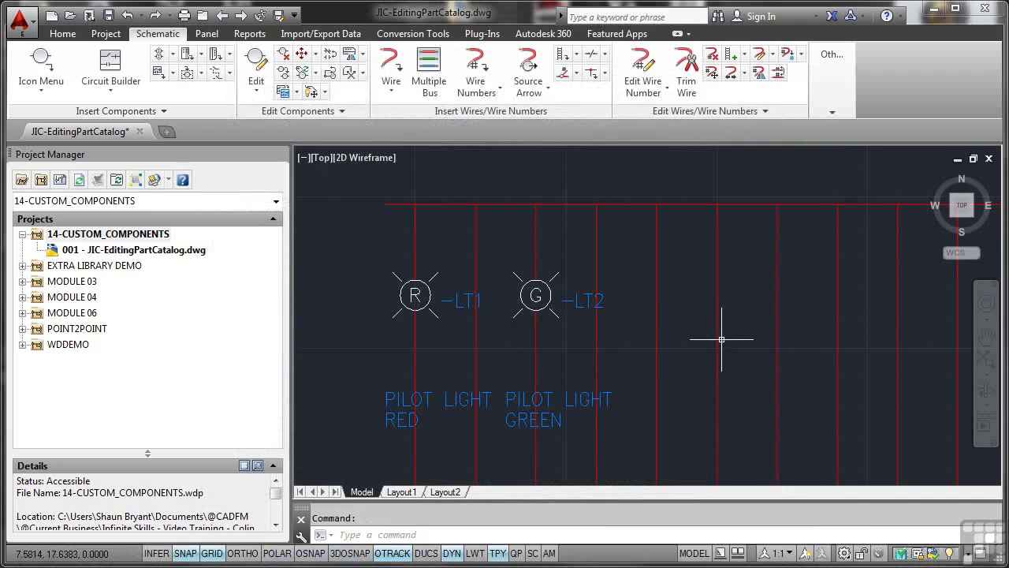